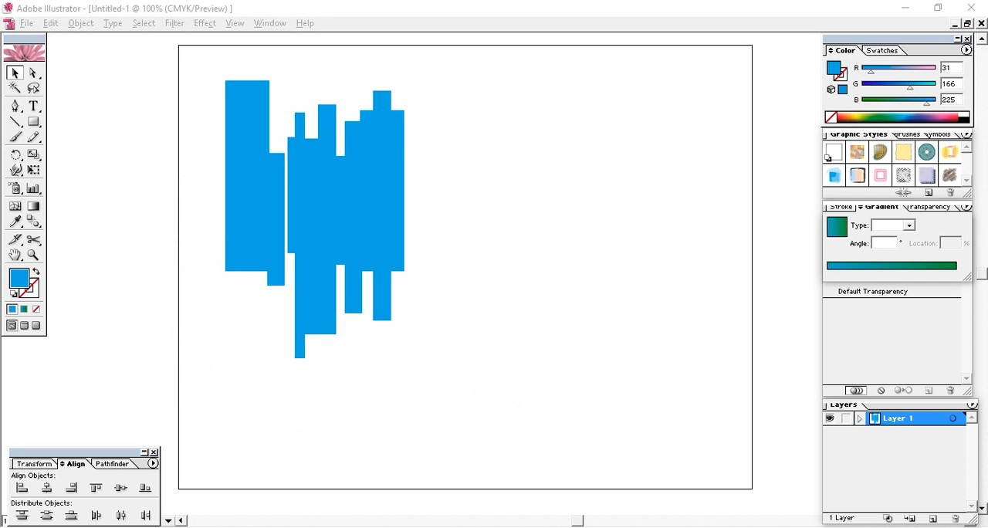
Step: Draw a wide rectangle covering the lower half of the blue bars and extending past them on both sides
left_click(550, 393)
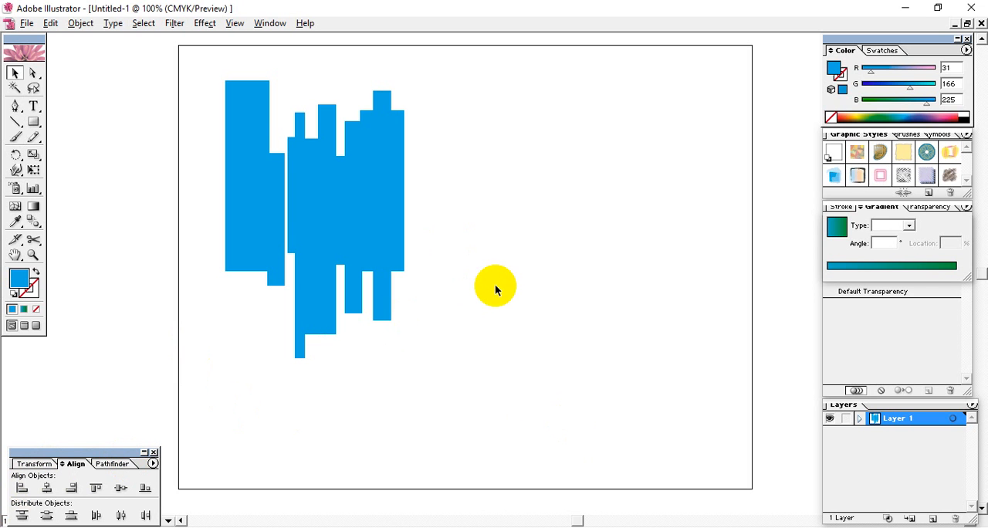
left_click(34, 122)
left_click_drag(487, 241, 171, 402)
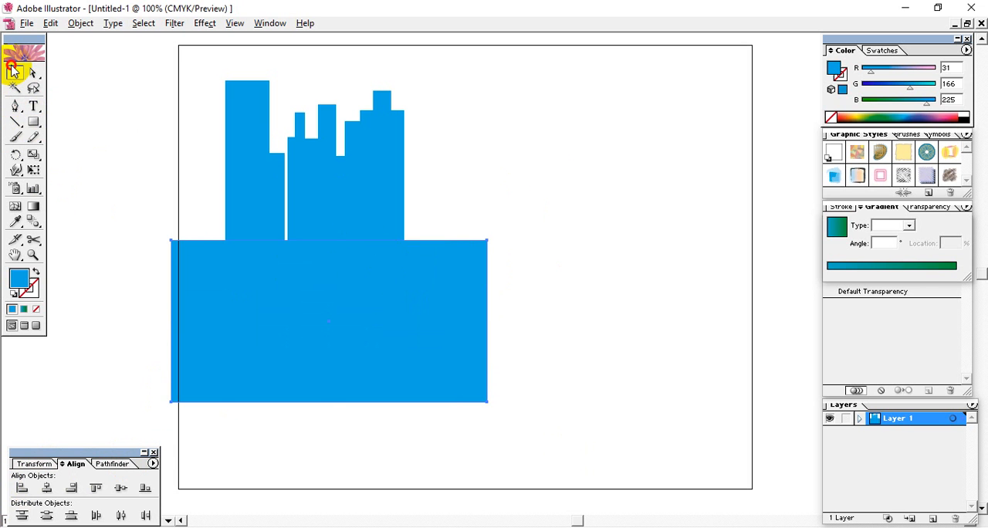
Step: Divide the bars and the covering rectangle with Pathfinder Divide, and ungroup the resulting pieces
left_click(15, 73)
left_click_drag(106, 69, 567, 384)
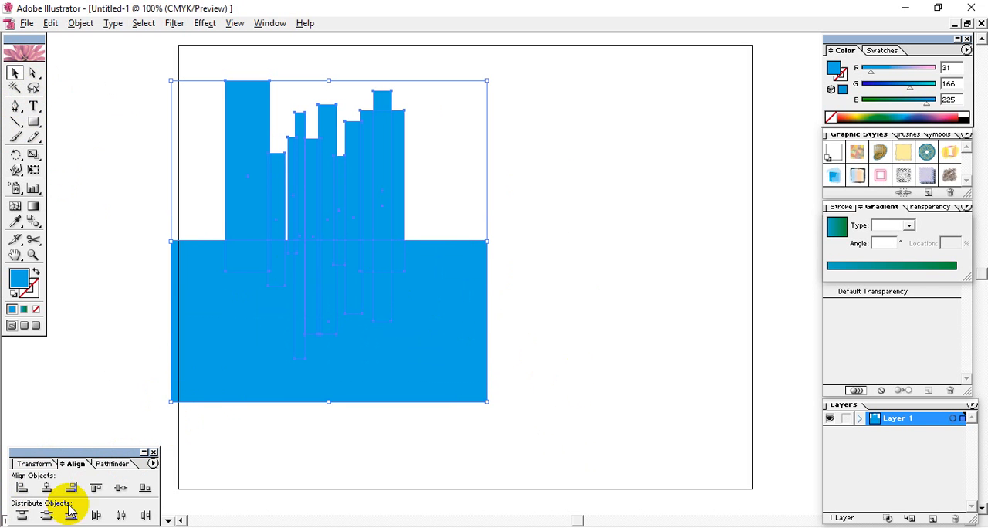
left_click(110, 464)
left_click(20, 517)
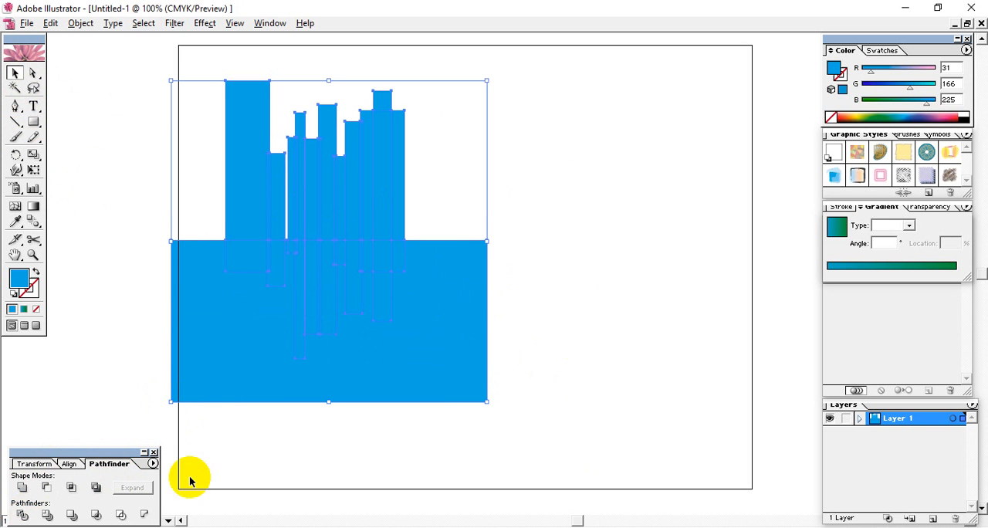
right_click(441, 344)
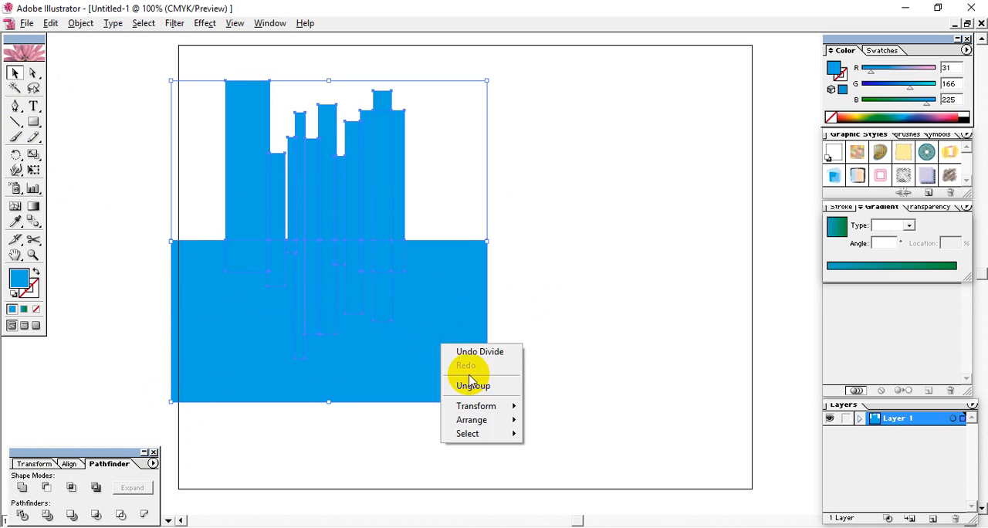
left_click(465, 377)
Step: Move the divided lower pieces aside and pull the leftover fragments out from beneath the upper bars
left_click_drag(553, 415, 67, 196)
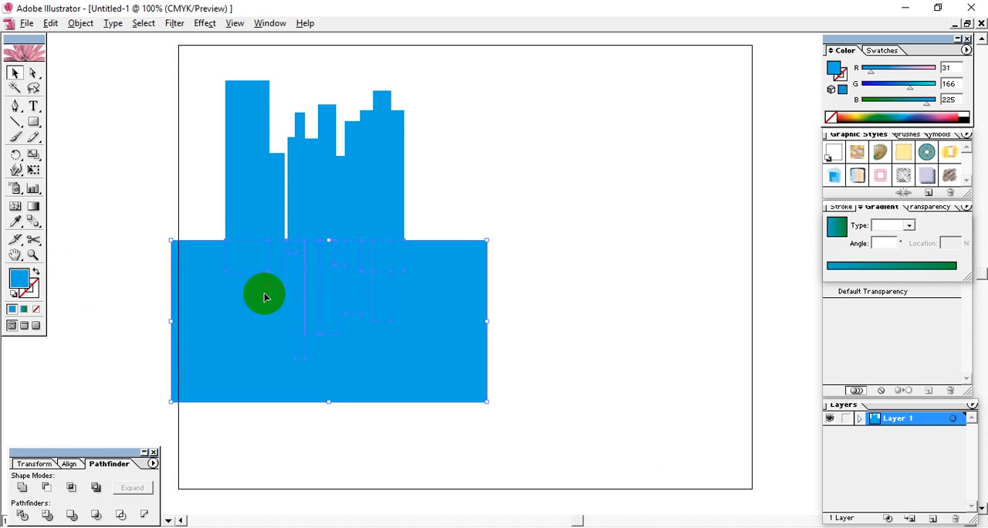
left_click_drag(265, 294, 656, 314)
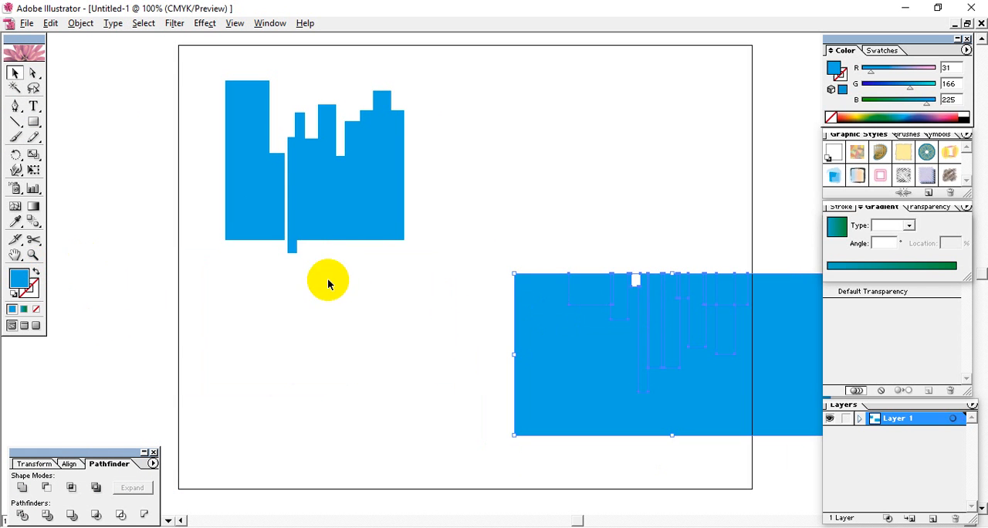
left_click_drag(292, 247, 293, 328)
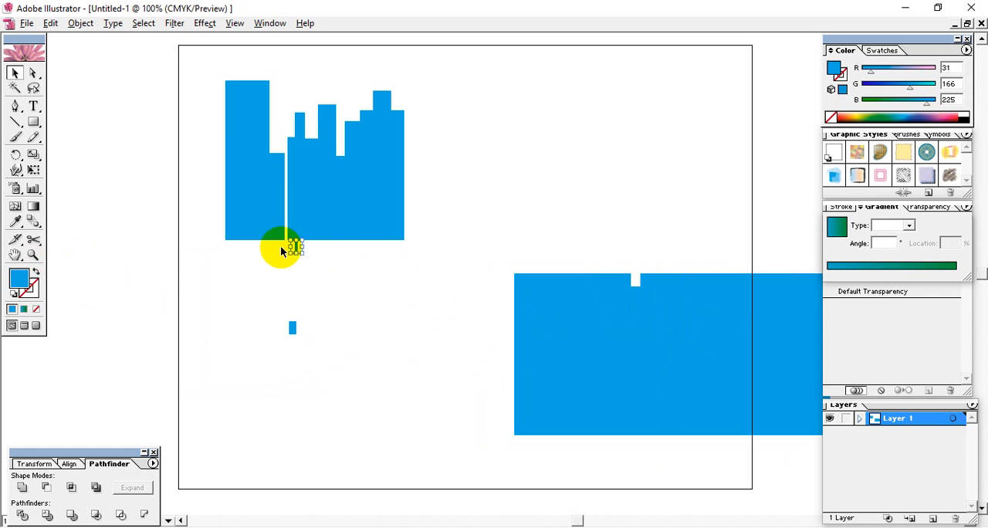
left_click_drag(281, 245, 357, 374)
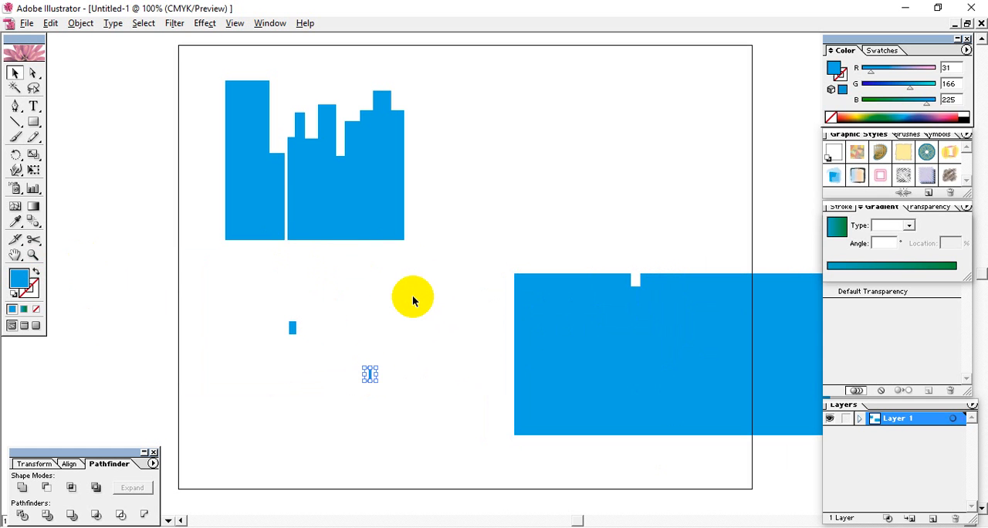
Step: Undo the piece moves and the Pathfinder division to restore the whole covering rectangle
key("ctrl+z")
key("ctrl+z")
key("ctrl+z")
key("ctrl+z")
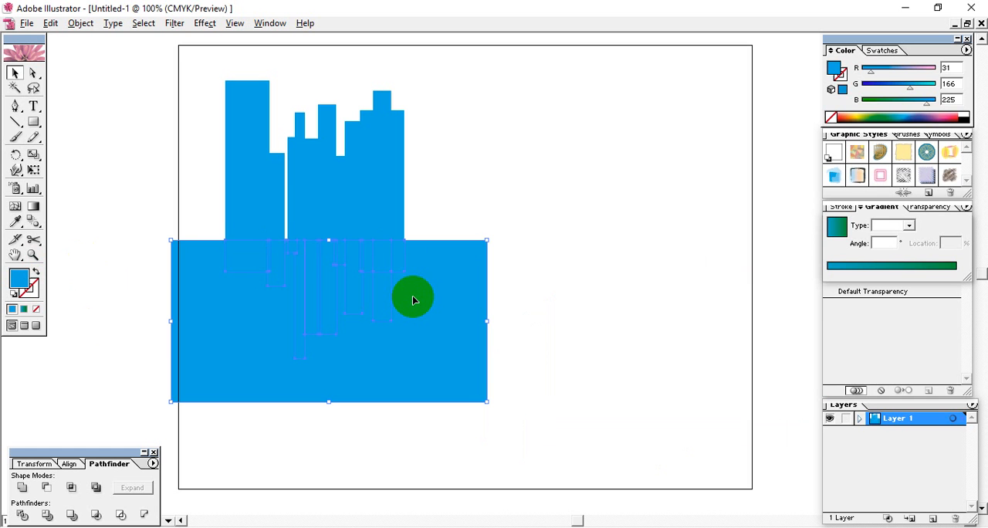
left_click(582, 310)
left_click(440, 351)
left_click(540, 352)
left_click_drag(241, 443, 191, 307)
left_click(559, 344)
Step: Cut the bars with the covering rectangle using Divide Objects Below
left_click(411, 353)
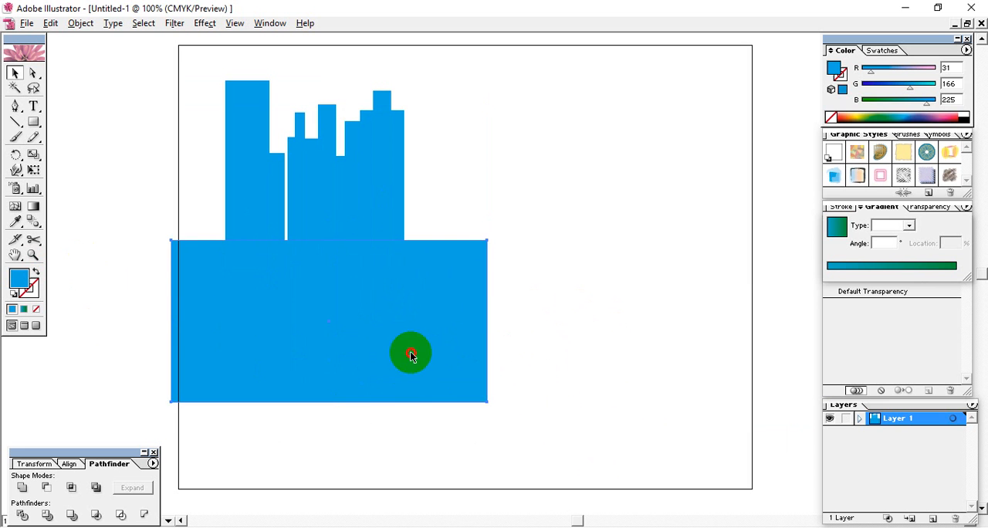
left_click(81, 23)
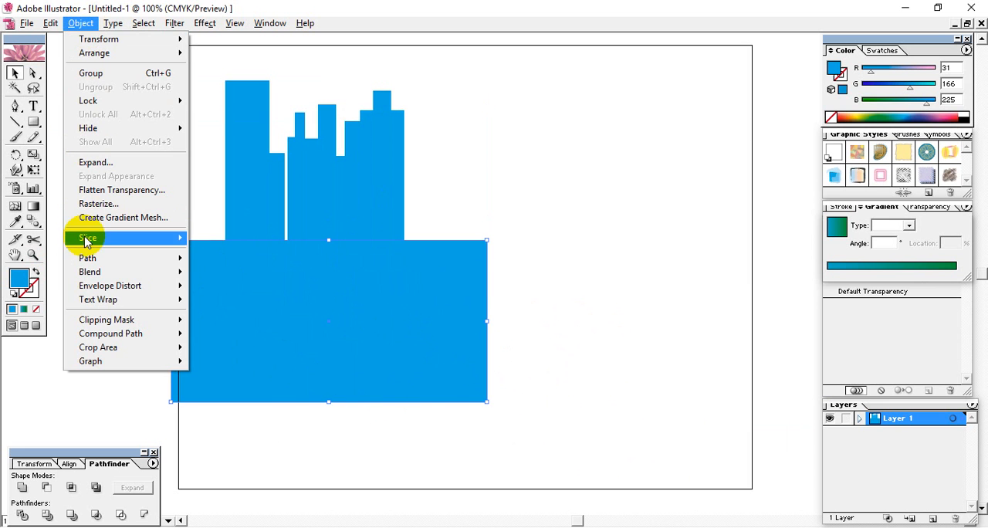
mouse_move(93, 260)
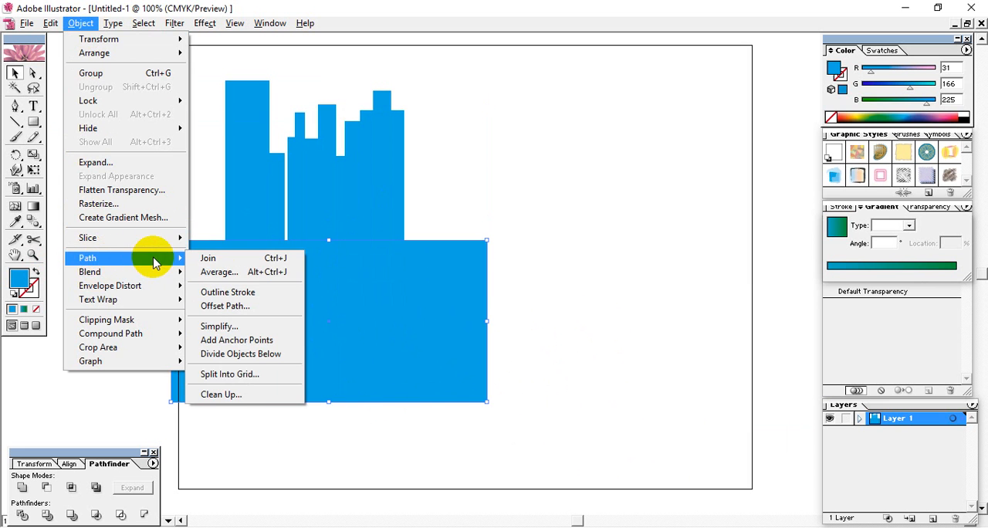
left_click(260, 355)
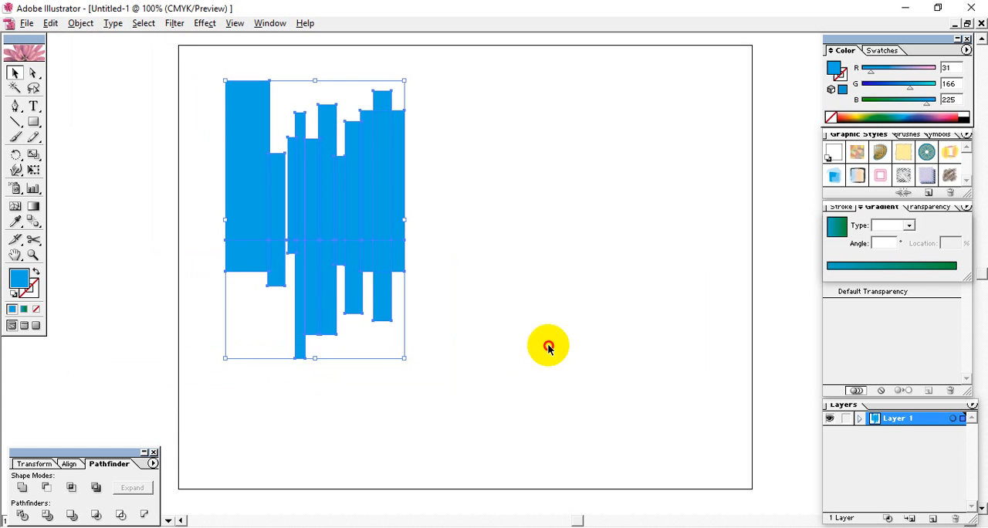
Step: Move all the cut-off lower bar pieces together to the empty area below and to the right of the upper bars
left_click_drag(552, 271, 177, 276)
left_click(245, 260)
left_click_drag(245, 260, 594, 323)
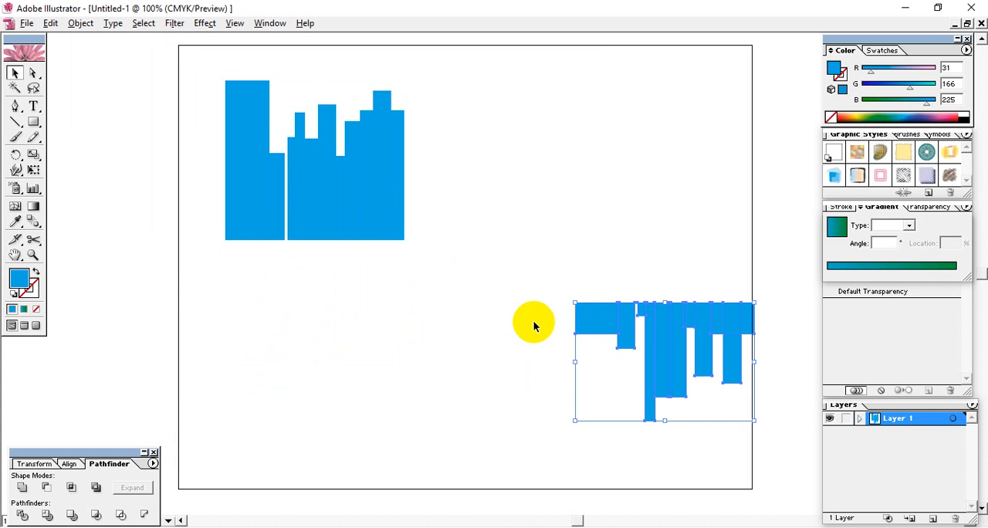
left_click(558, 244)
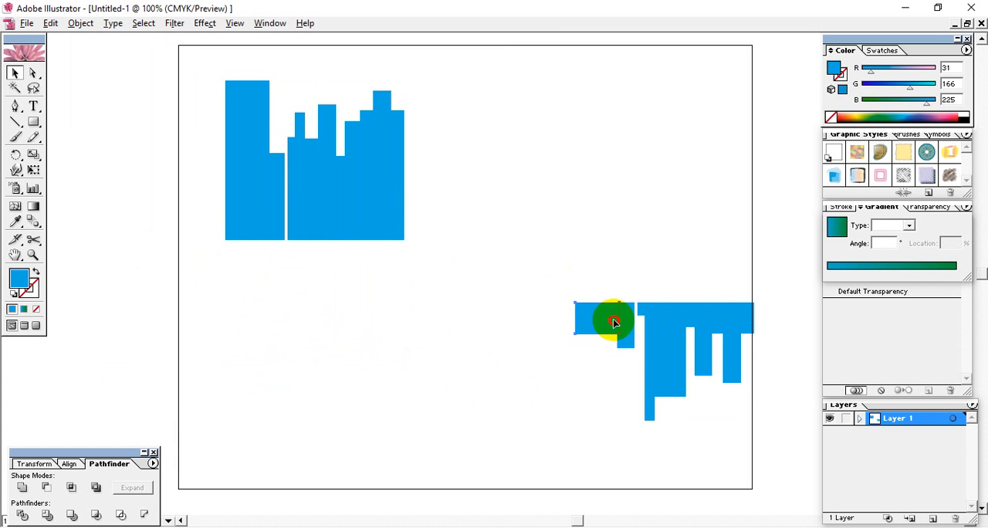
left_click_drag(576, 294, 711, 415)
left_click_drag(737, 333, 542, 358)
left_click(585, 297)
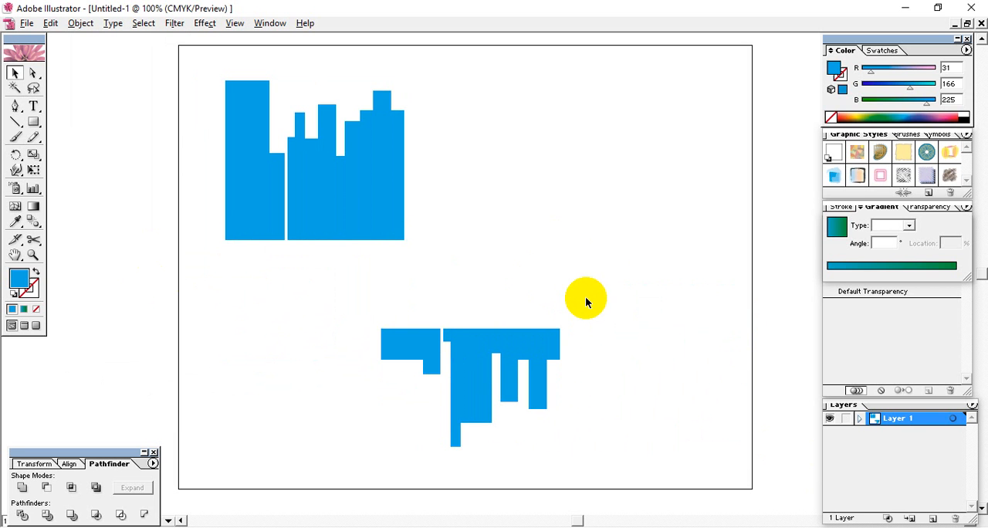
left_click_drag(602, 315, 302, 479)
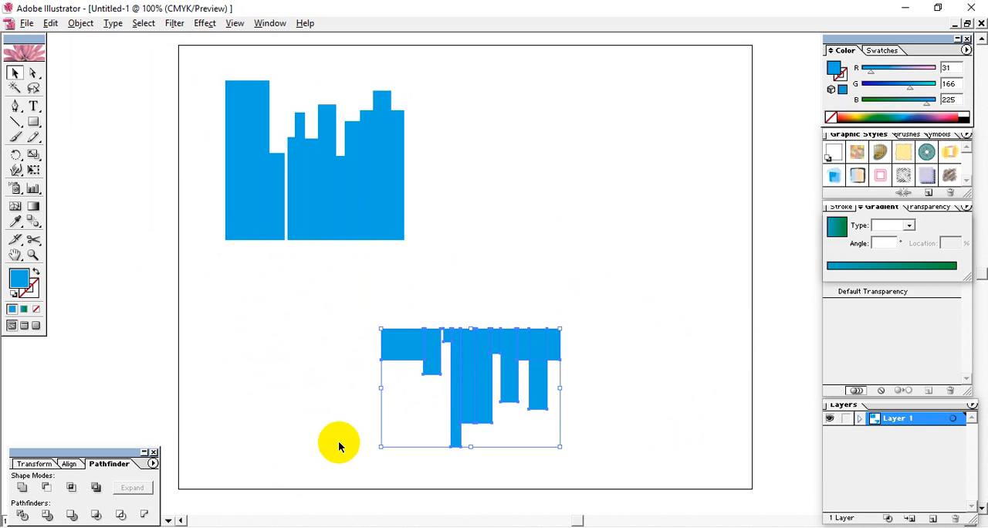
left_click_drag(456, 363, 488, 310)
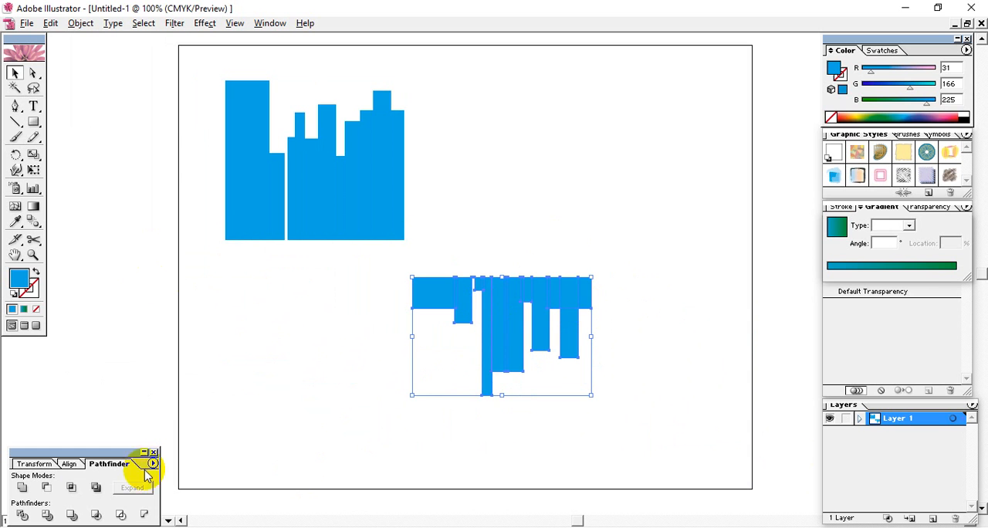
Step: Pull the wide leftmost cut-off piece away from the lower group, and undo the move
left_click(639, 309)
left_click(443, 302)
left_click_drag(455, 298, 413, 313)
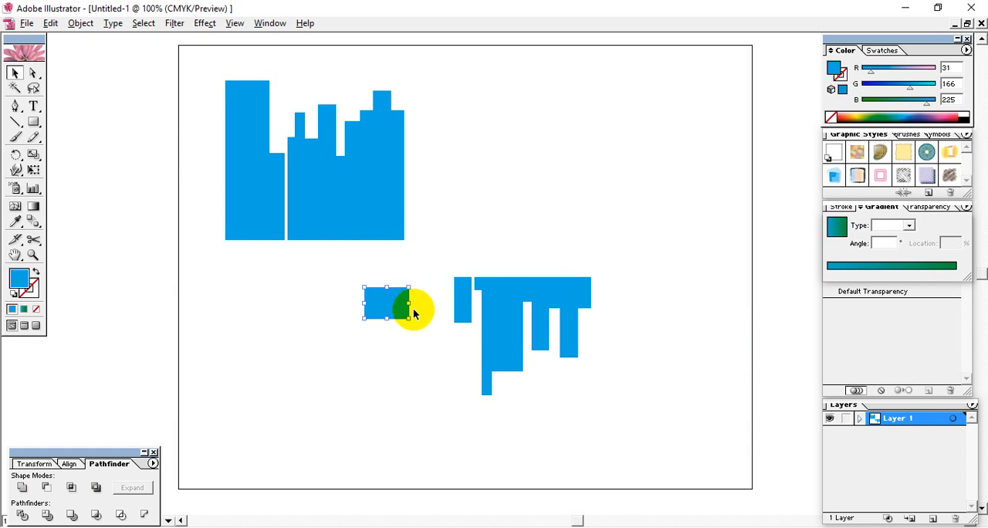
left_click(457, 291)
key("ctrl+z")
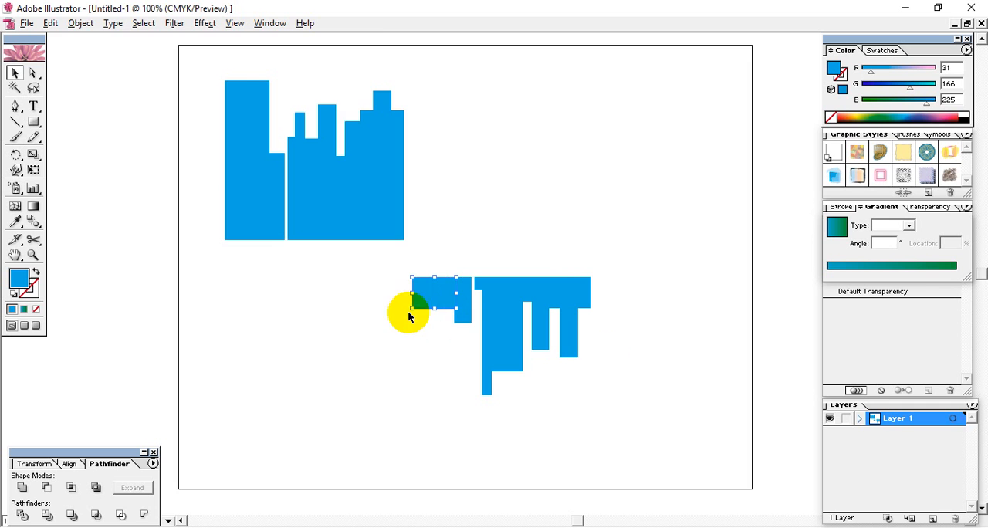
Step: Separate the wide leftmost cut-off piece and its narrow neighbour to check how their edges overlap
key("ctrl+plus")
key("ctrl+plus")
key("ctrl+plus")
key("ctrl+plus")
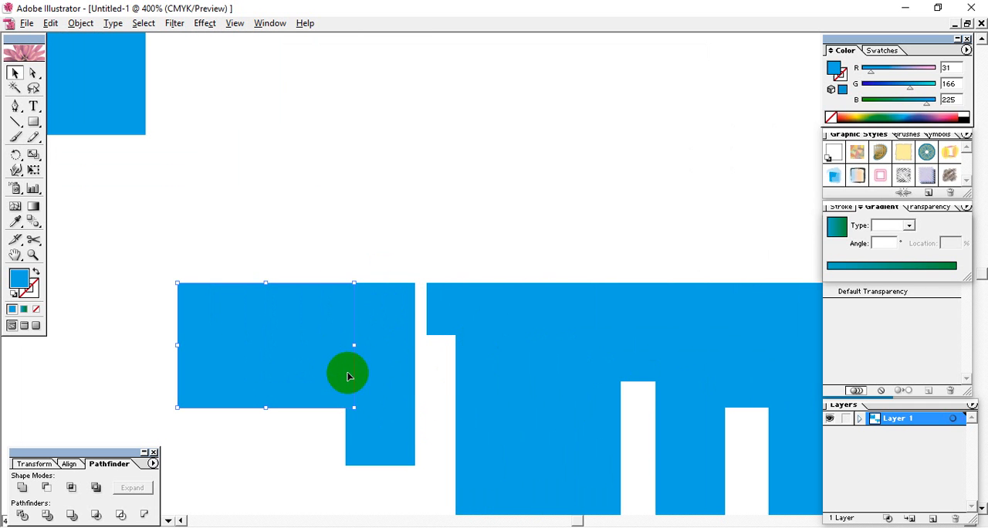
left_click(365, 258)
left_click_drag(323, 353, 246, 346)
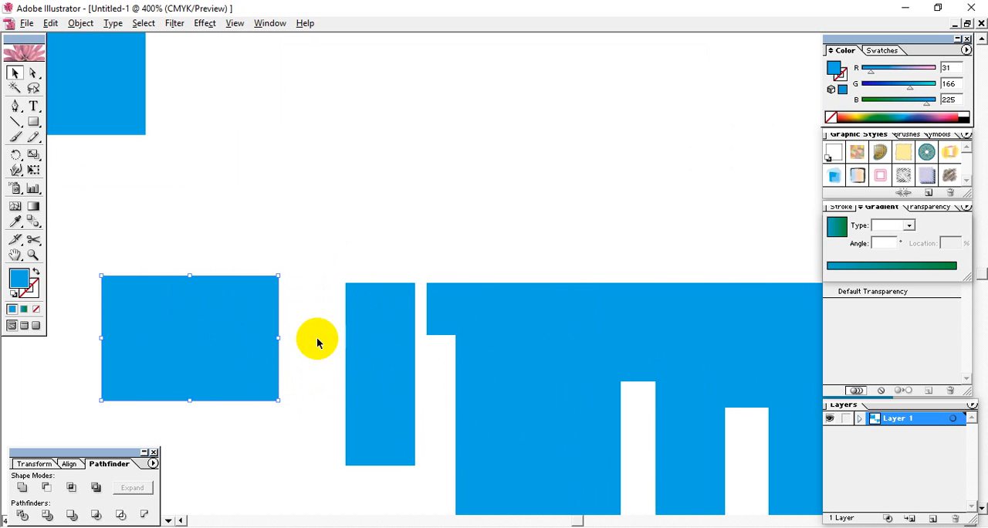
left_click_drag(353, 331, 326, 331)
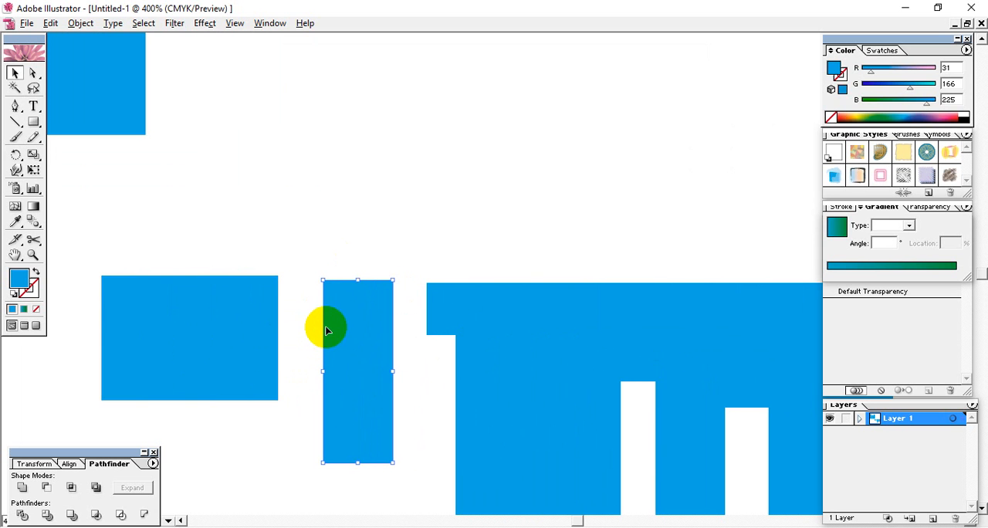
Step: Undo the piece moves and the Divide Objects Below cut to bring back the covering rectangle
key("ctrl+z")
key("ctrl+z")
key("ctrl+z")
key("ctrl+z")
key("ctrl+z")
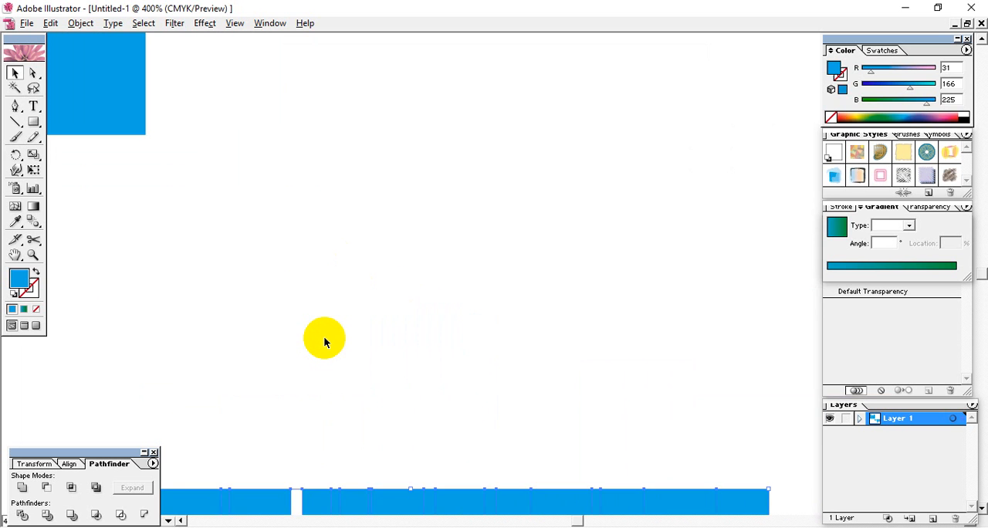
left_click_drag(313, 299, 773, 326)
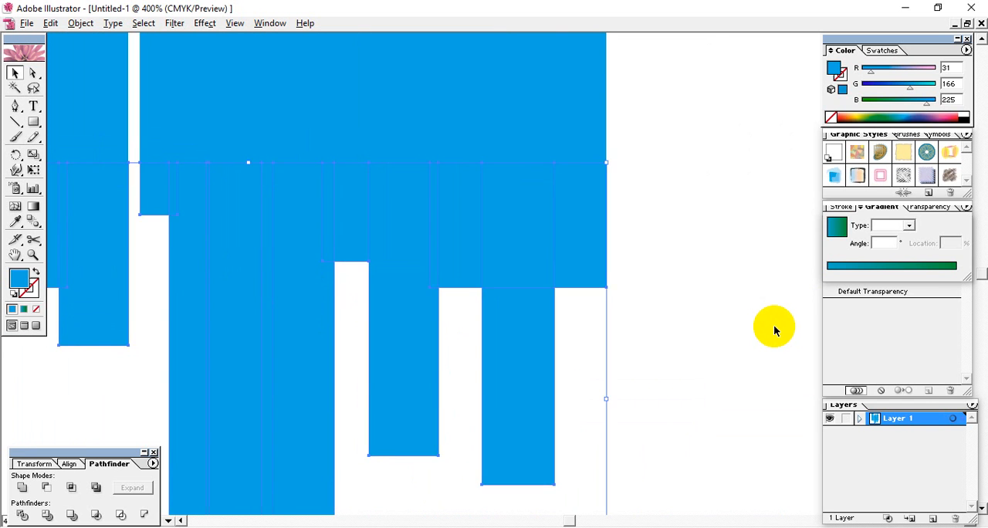
key("ctrl+z")
Step: Select the bars together with the covering rectangle and split them with Pathfinder Divide
left_click_drag(686, 105, 23, 349)
key("ctrl+minus")
key("ctrl+minus")
key("ctrl+minus")
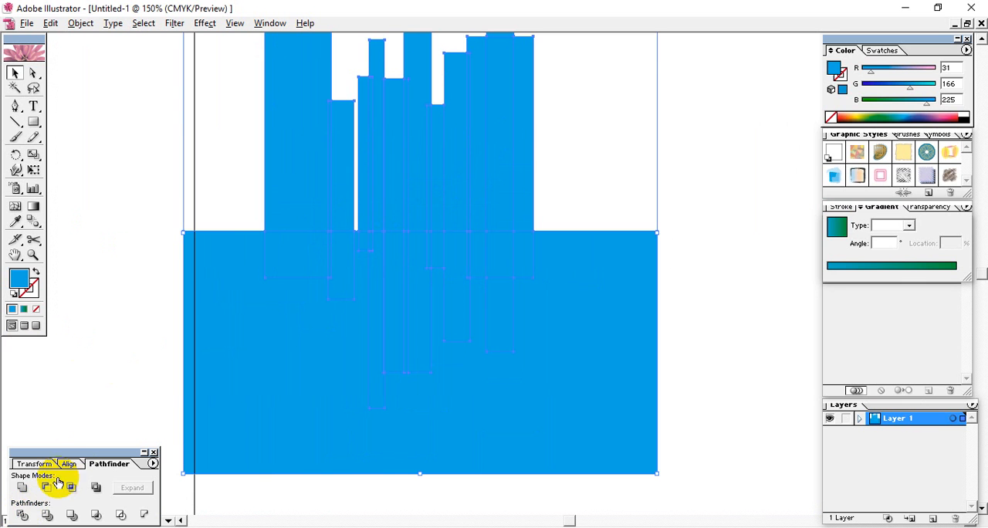
left_click(24, 515)
left_click(104, 388)
left_click(271, 391)
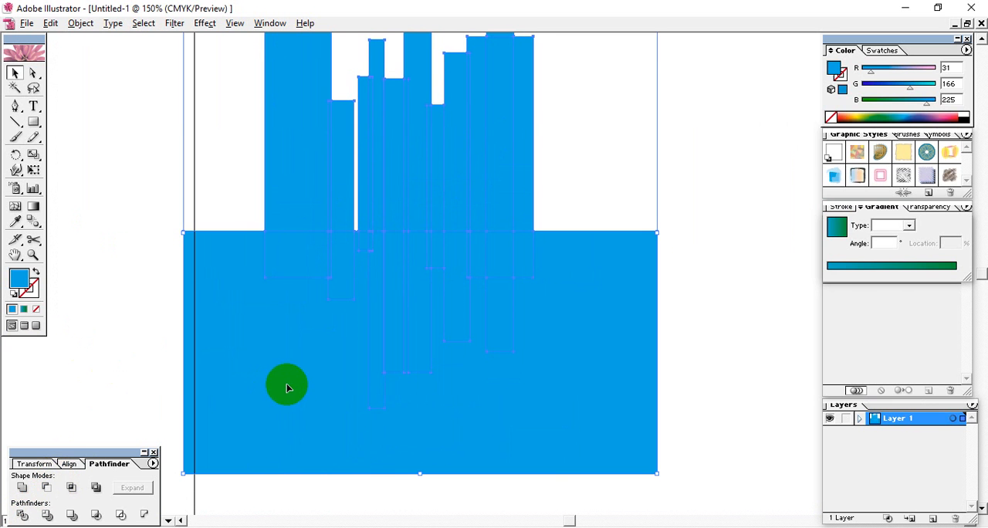
Step: Ungroup the divided shapes and move the remainder of the covering rectangle to the right of the bars
right_click(286, 384)
left_click(320, 425)
left_click(749, 270)
left_click_drag(216, 390, 597, 374)
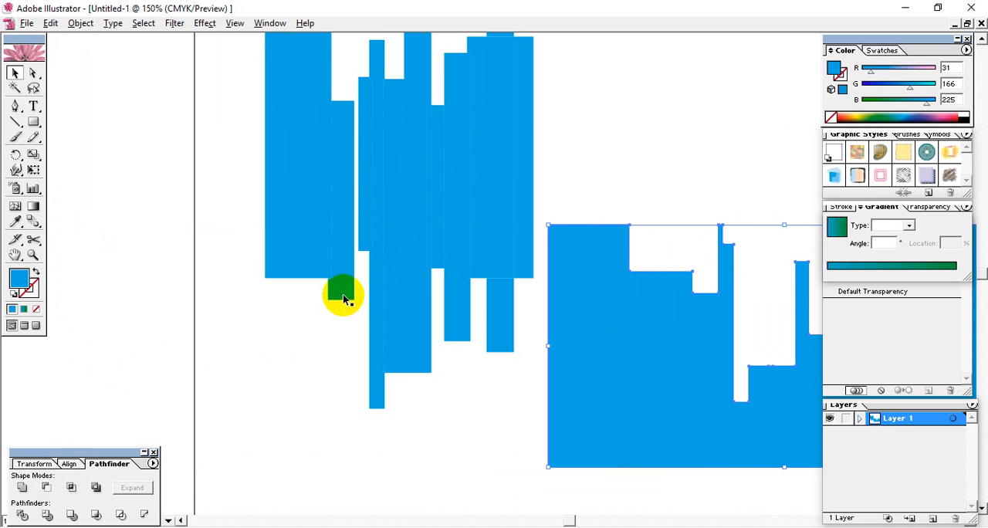
Step: Examine the lower parts of the divided bars up close, selecting individual pieces to check their outlines
key("ctrl+plus")
key("ctrl+plus")
key("ctrl+plus")
key("space")
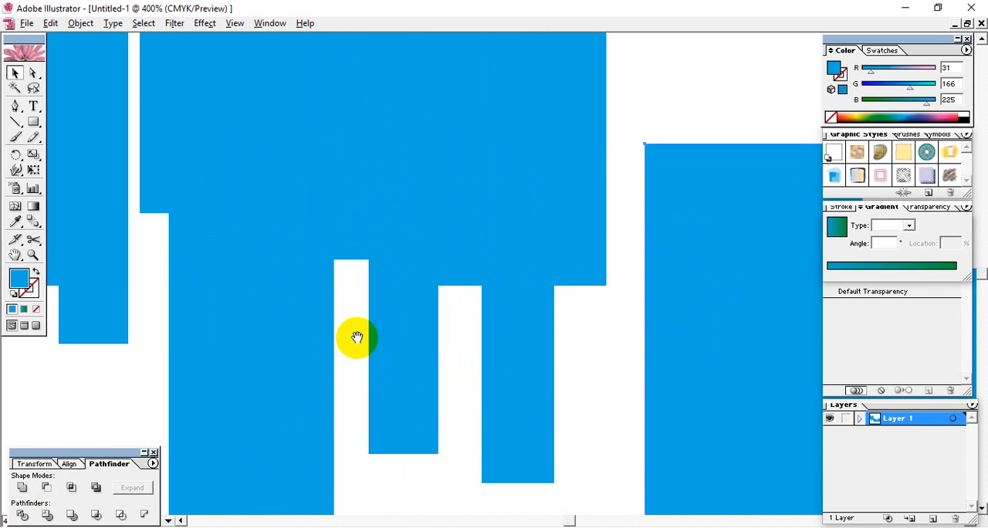
left_click_drag(313, 337, 613, 384)
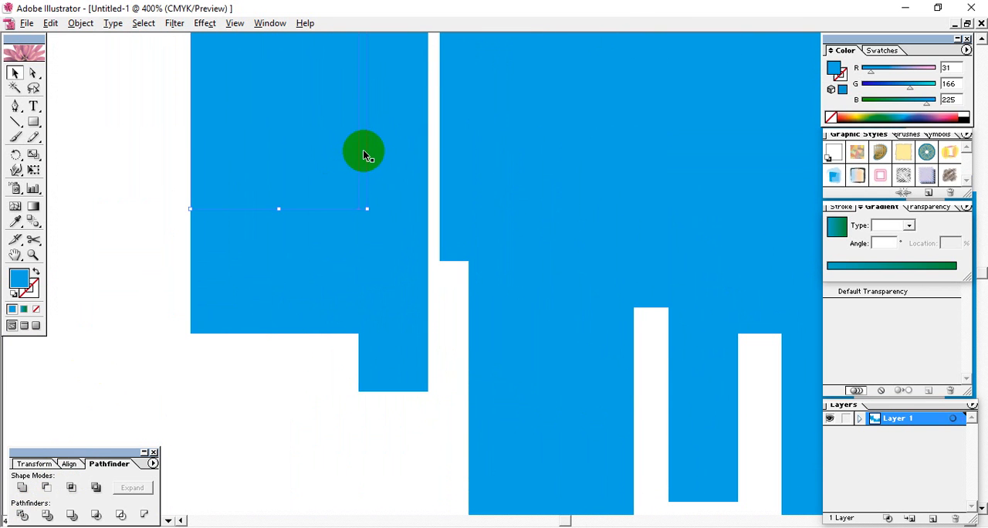
left_click(391, 333)
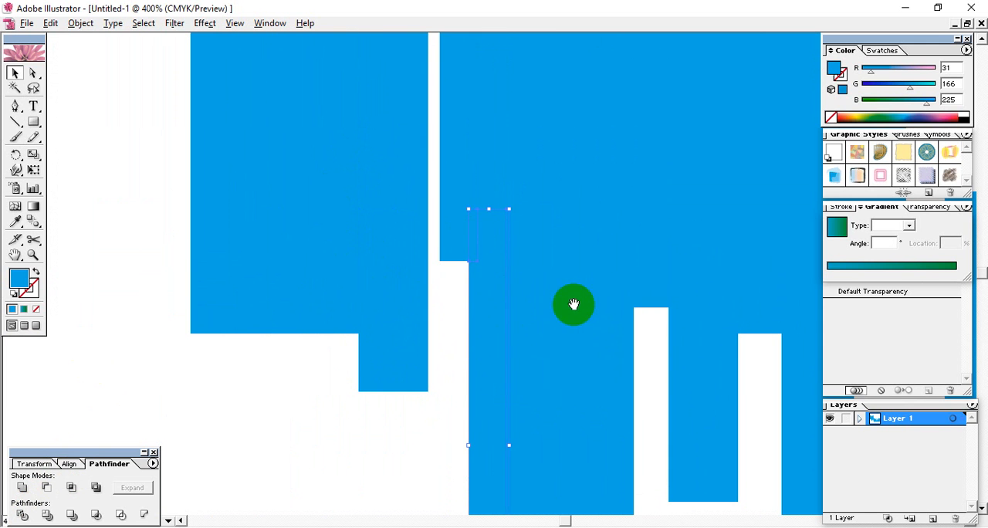
left_click_drag(573, 304, 492, 290)
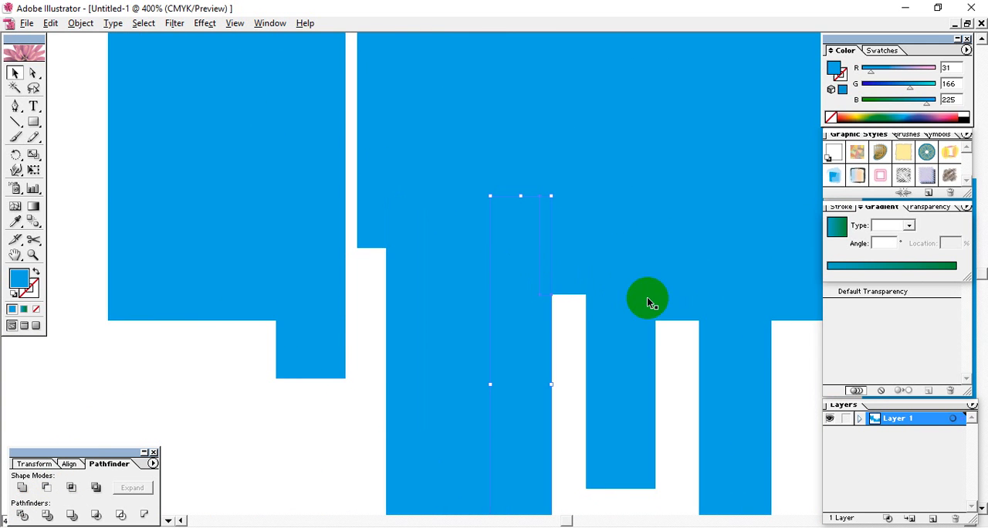
key("ctrl+minus")
key("ctrl+minus")
key("ctrl+minus")
left_click_drag(649, 300, 514, 329)
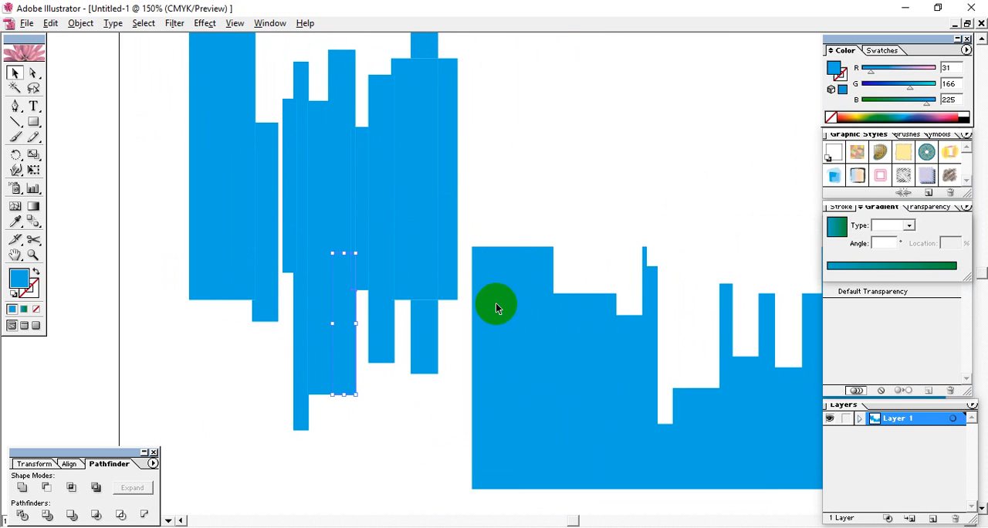
Step: Examine the upper parts of the divided bars up close, selecting pieces to check how their edges meet
left_click(383, 171)
left_click(435, 130)
key("ctrl+plus")
key("ctrl+plus")
key("ctrl+plus")
key("ctrl+plus")
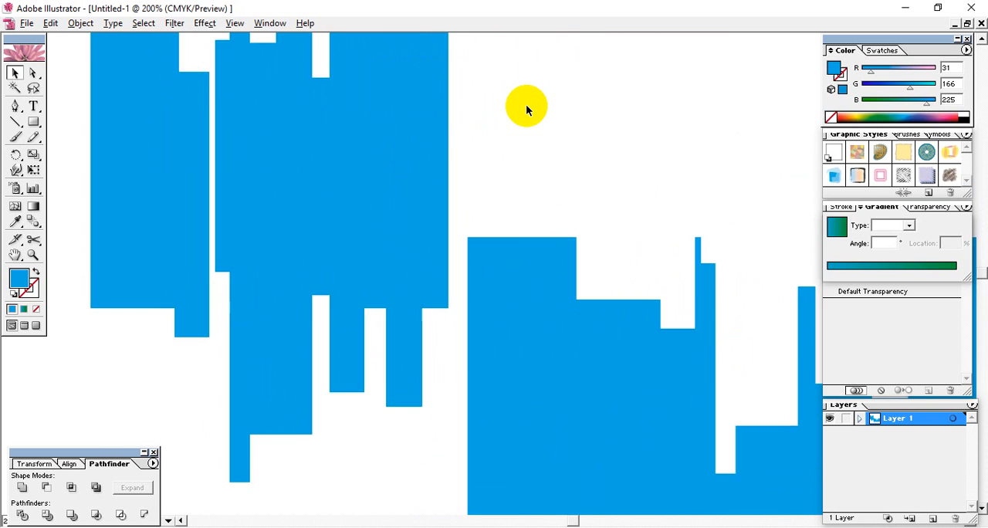
left_click_drag(364, 166, 637, 410)
left_click_drag(474, 287, 528, 311)
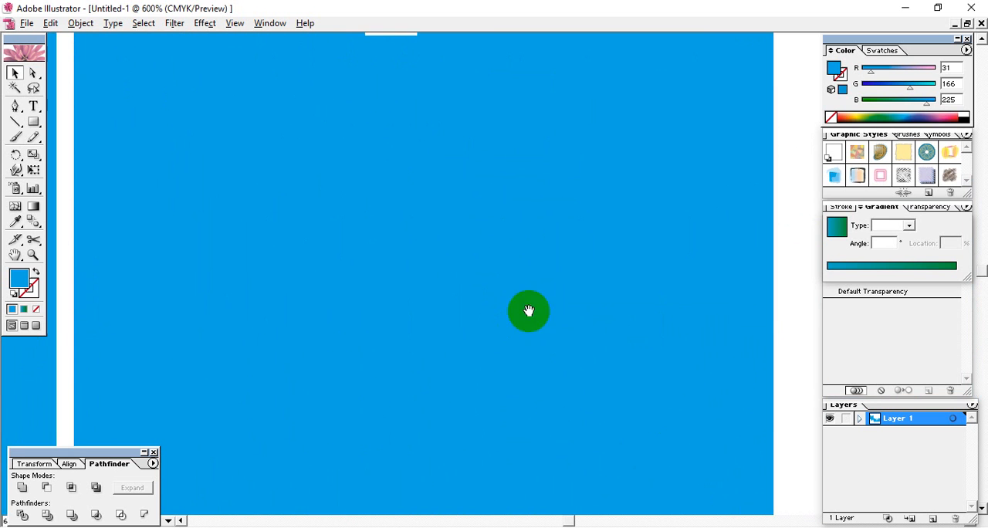
left_click_drag(281, 205, 421, 339)
left_click_drag(329, 234, 392, 322)
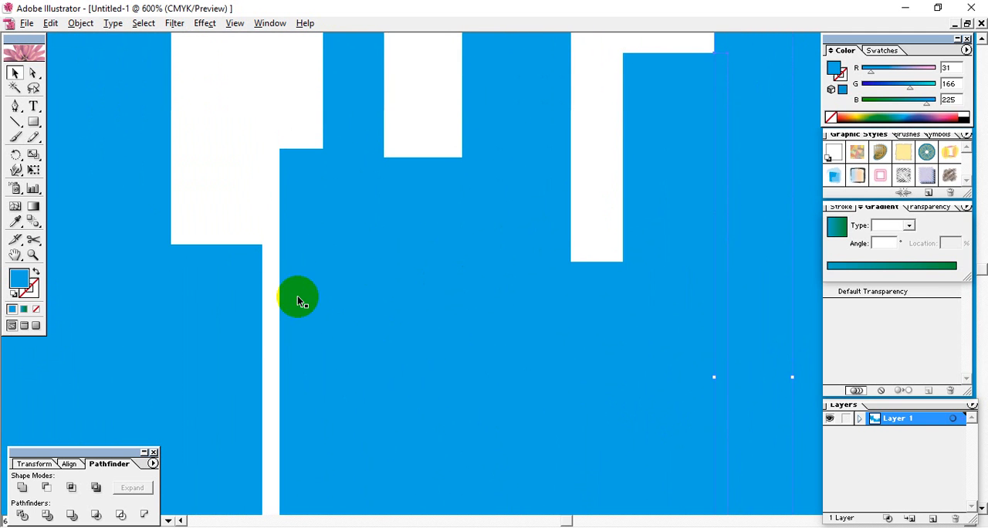
key("ctrl+minus")
key("ctrl+minus")
key("ctrl+minus")
left_click_drag(324, 337, 268, 280)
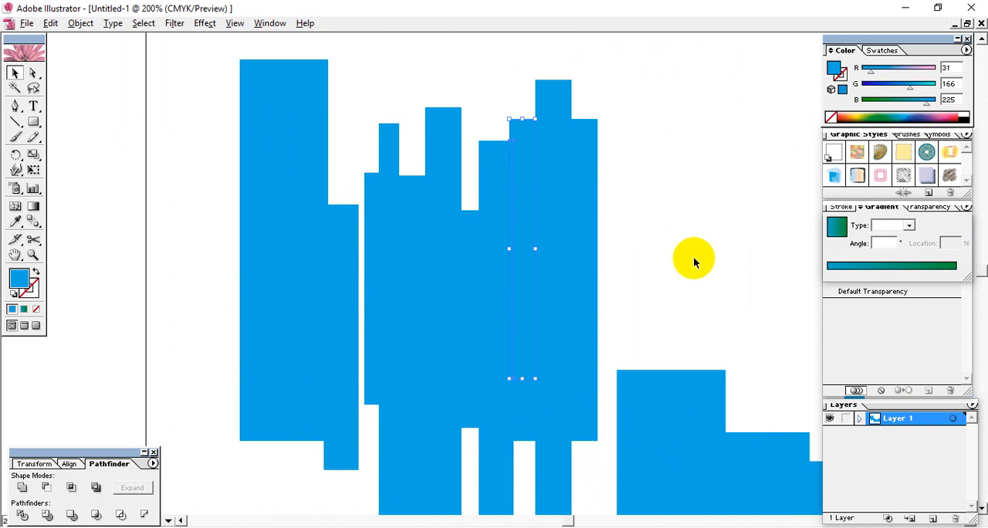
Step: Delete the remainder of the covering rectangle and the cut-off lower pieces of the bars
left_click_drag(566, 343, 455, 199)
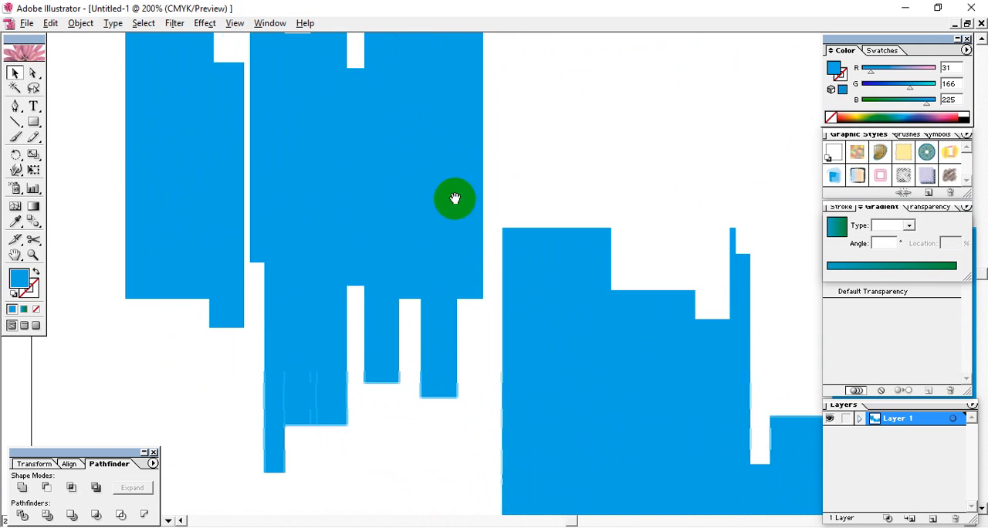
left_click(641, 326)
key("Delete")
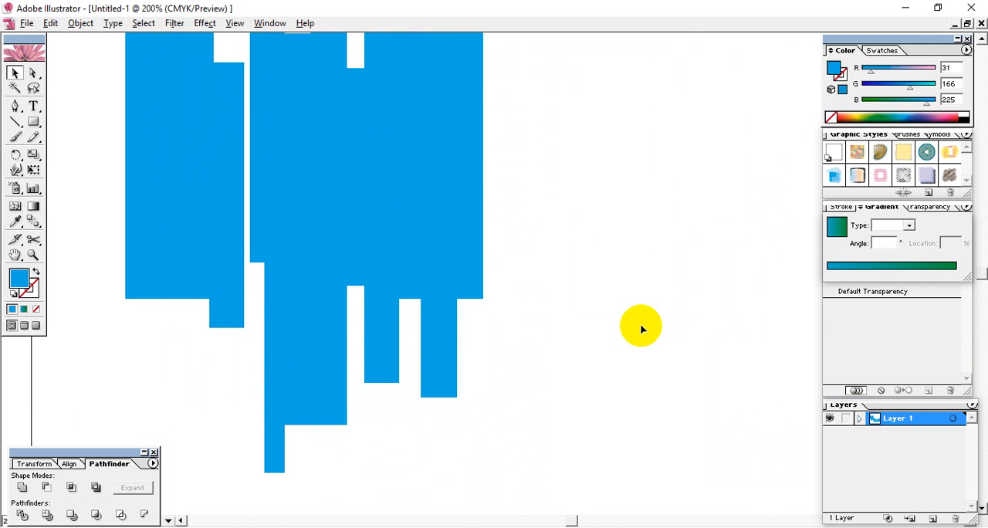
left_click_drag(564, 479, 205, 338)
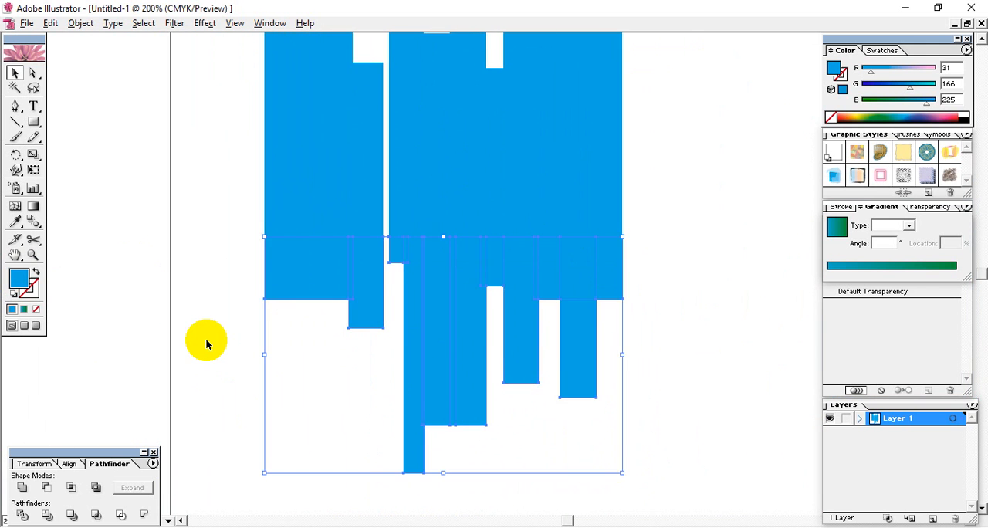
key("Delete")
Step: Undo the deletions, the Pathfinder Divide and the covering rectangle to return to the uncut bars
key("ctrl+z")
key("ctrl+z")
key("ctrl+z")
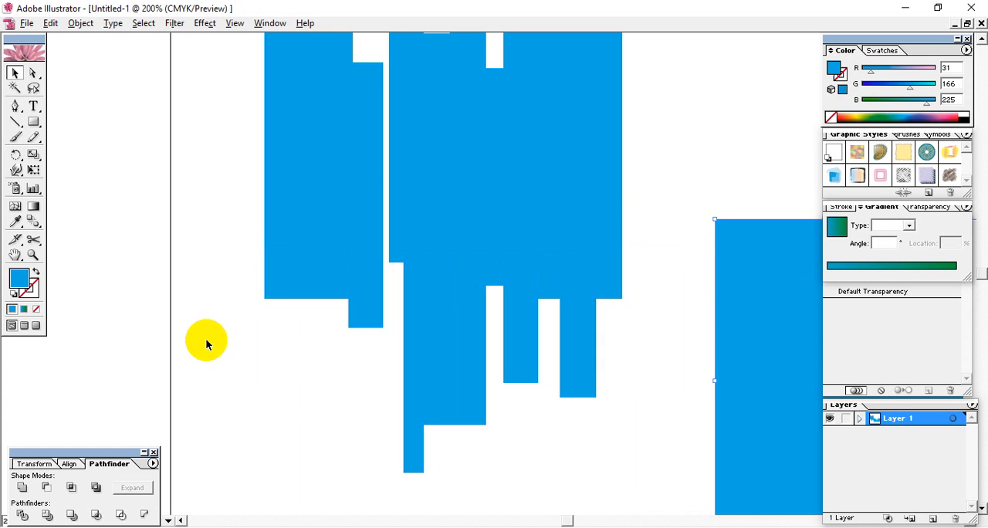
left_click_drag(742, 291, 136, 278)
key("ctrl+z")
key("ctrl+shift+z")
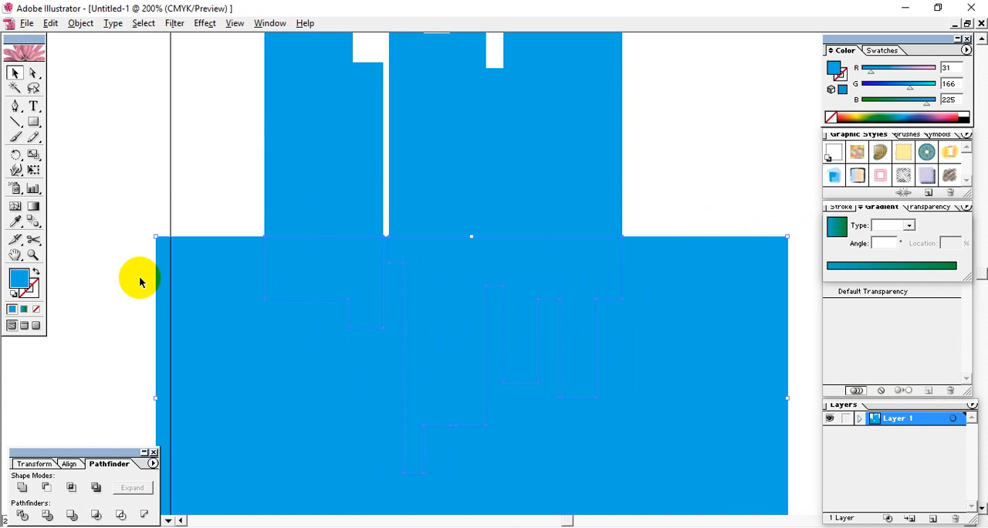
left_click(738, 205)
key("ctrl+a")
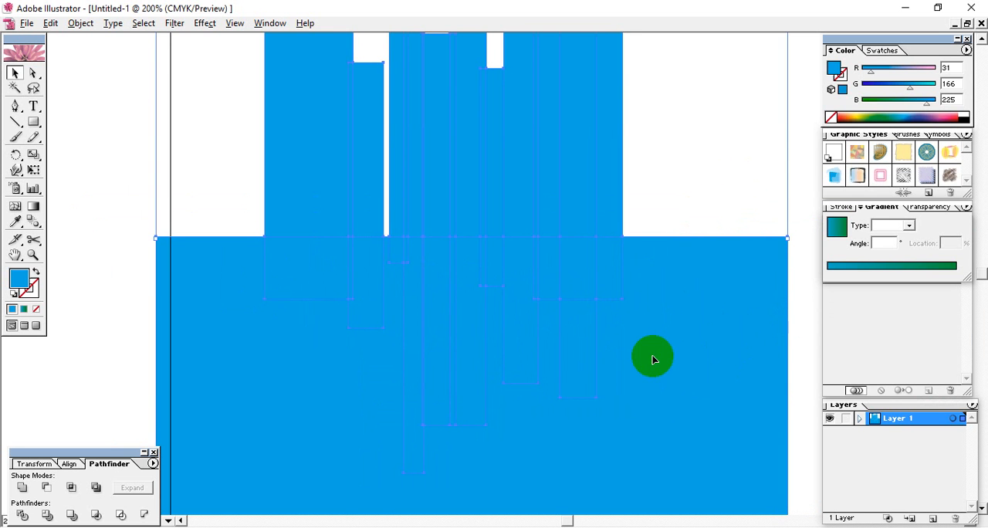
key("ctrl+z")
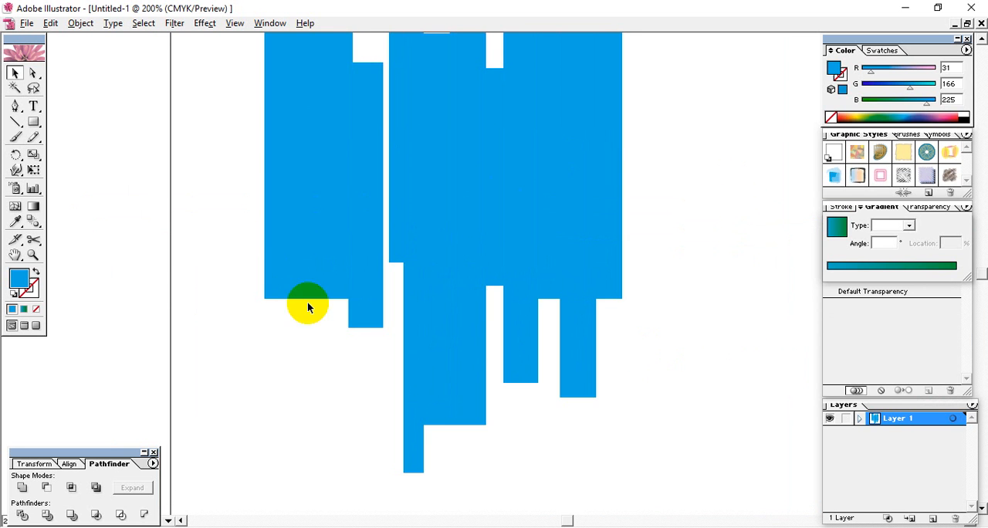
Step: Draw a wide rectangle covering the lower part of the bars and cut them with Divide Objects Below
left_click(279, 258)
left_click(33, 121)
left_click_drag(126, 200, 735, 396)
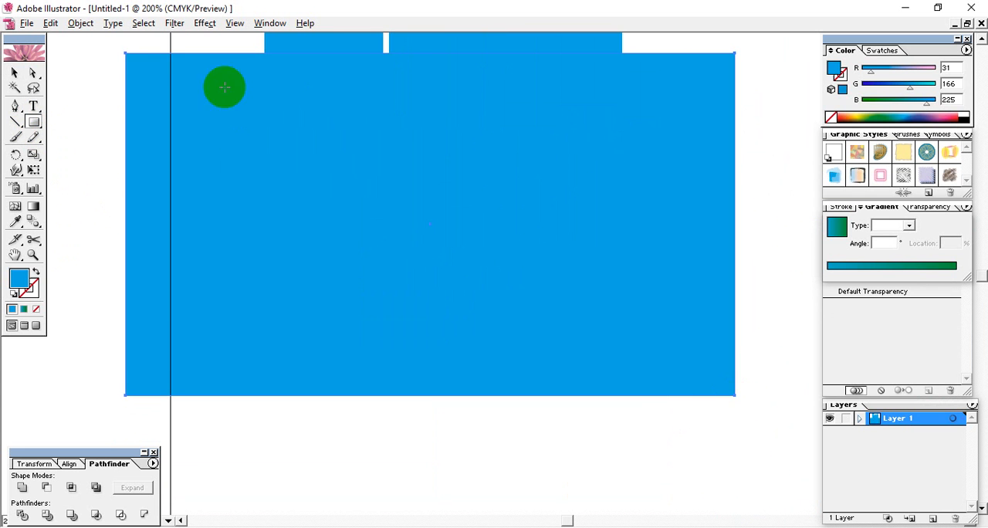
left_click(80, 23)
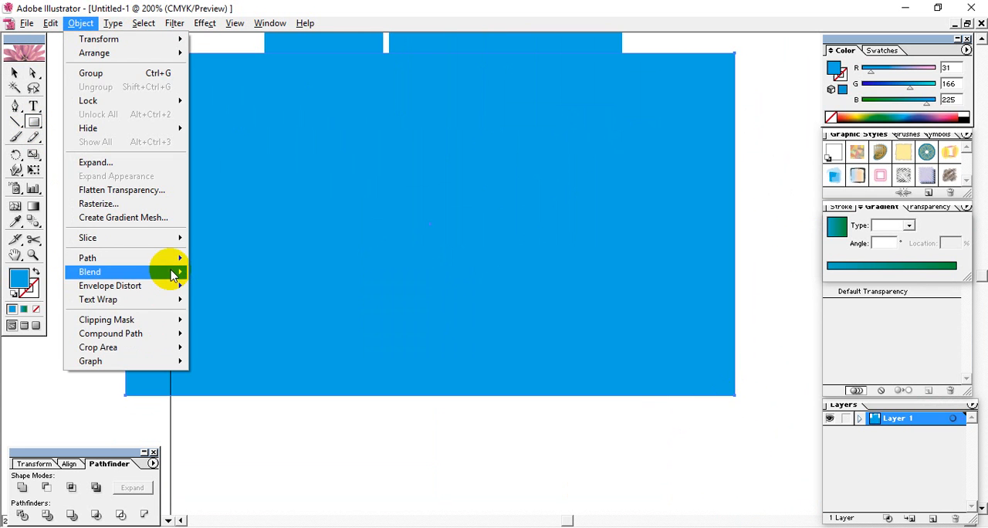
mouse_move(170, 264)
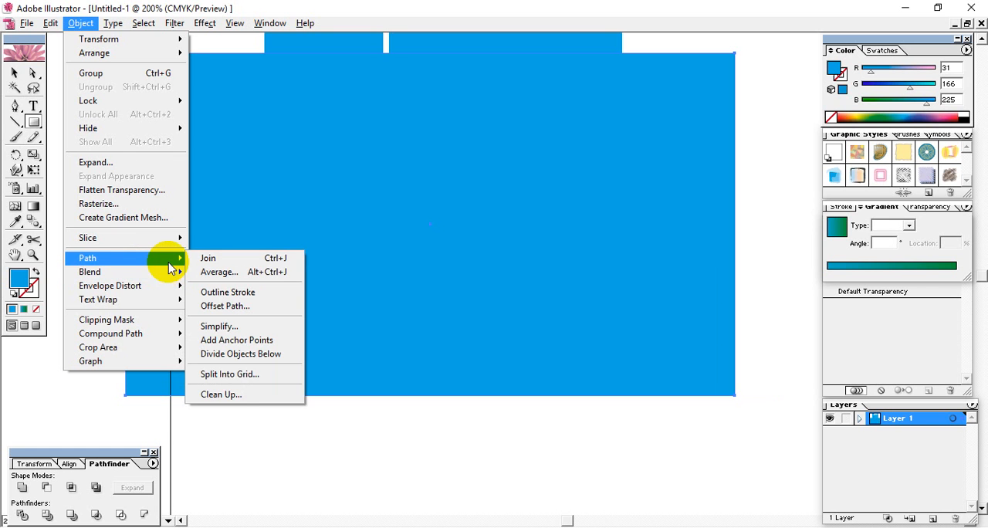
left_click(248, 355)
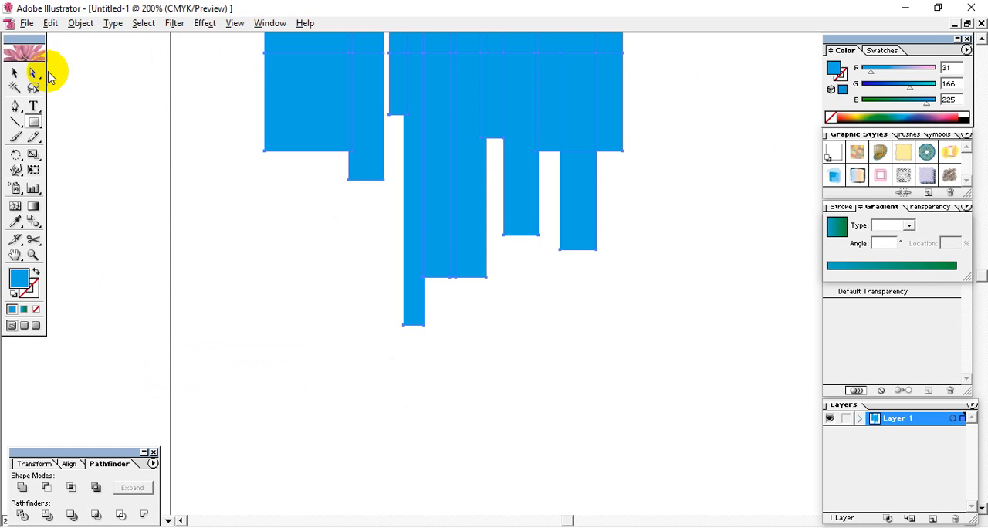
Step: Try moving the divided pieces with the Selection and Direct Selection tools, undoing each move
left_click(16, 75)
left_click_drag(443, 172, 363, 316)
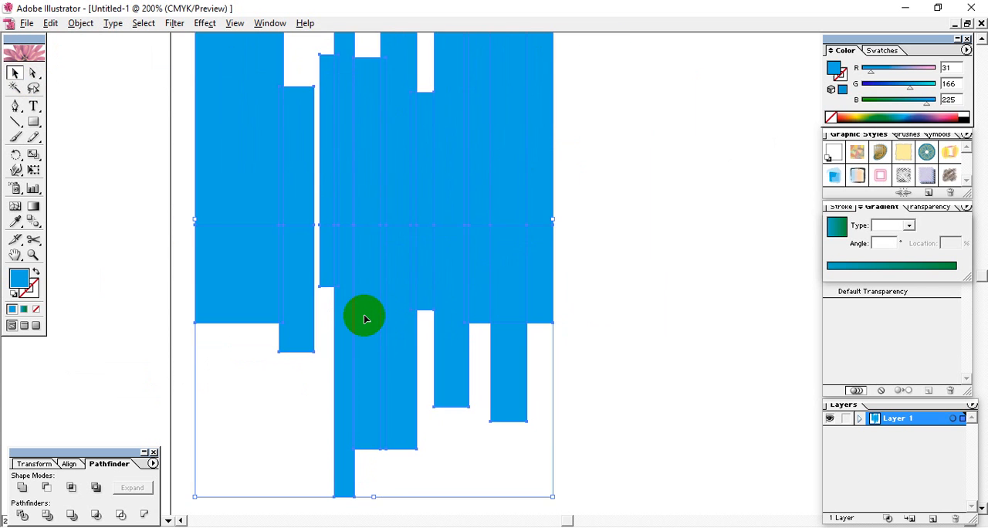
key("ctrl+z")
left_click(34, 73)
left_click(583, 331)
mouse_move(648, 342)
left_mouse_down()
mouse_move(353, 124)
mouse_move(222, 62)
left_mouse_up()
left_click(644, 312)
left_click_drag(678, 337, 176, 89)
left_click_drag(431, 97, 406, 264)
key("ctrl+z")
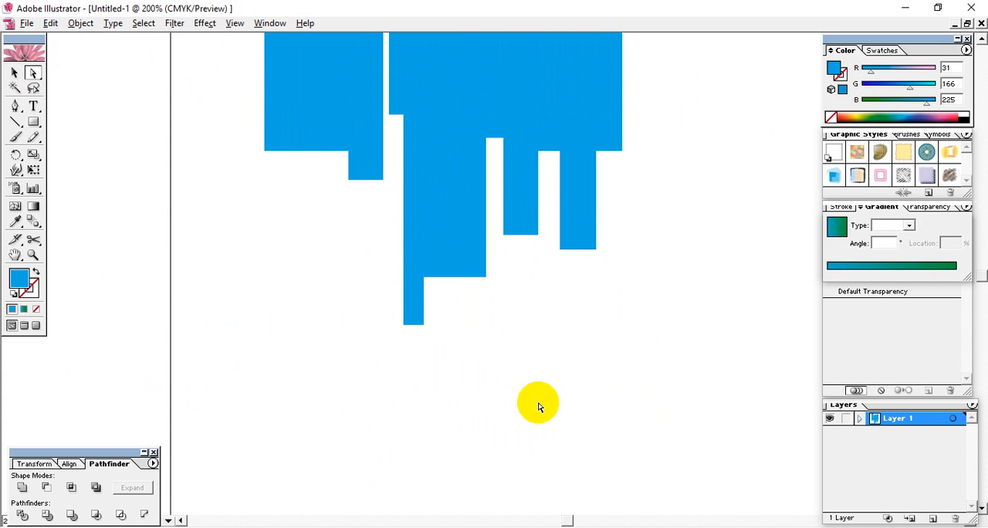
Step: Select the cut-off lower pieces of the bars and delete them
left_click(654, 406)
left_click_drag(653, 407, 260, 101)
left_click_drag(505, 98, 448, 218)
key("ctrl+z")
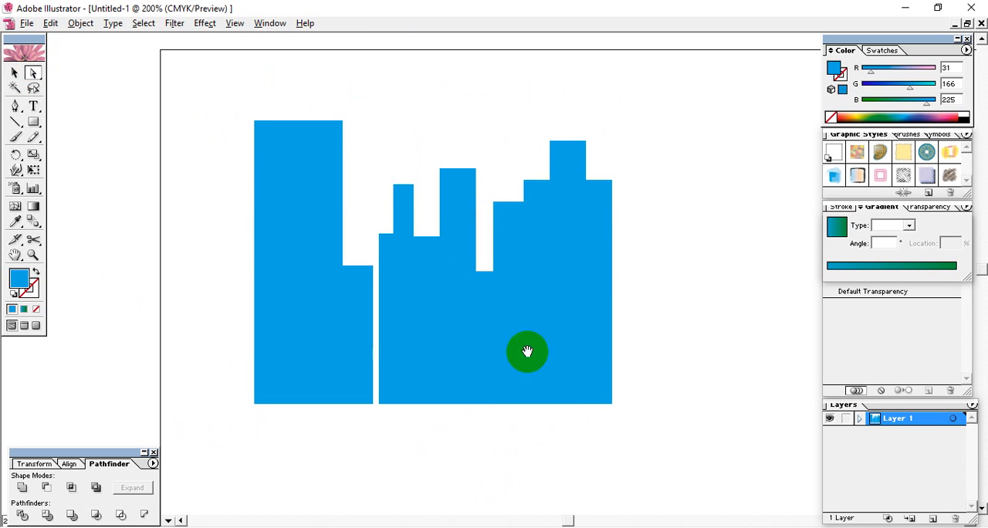
Step: Select the two leftmost trimmed bars in turn to check how their edges overlap
left_click(563, 297)
left_click_drag(563, 298, 380, 263)
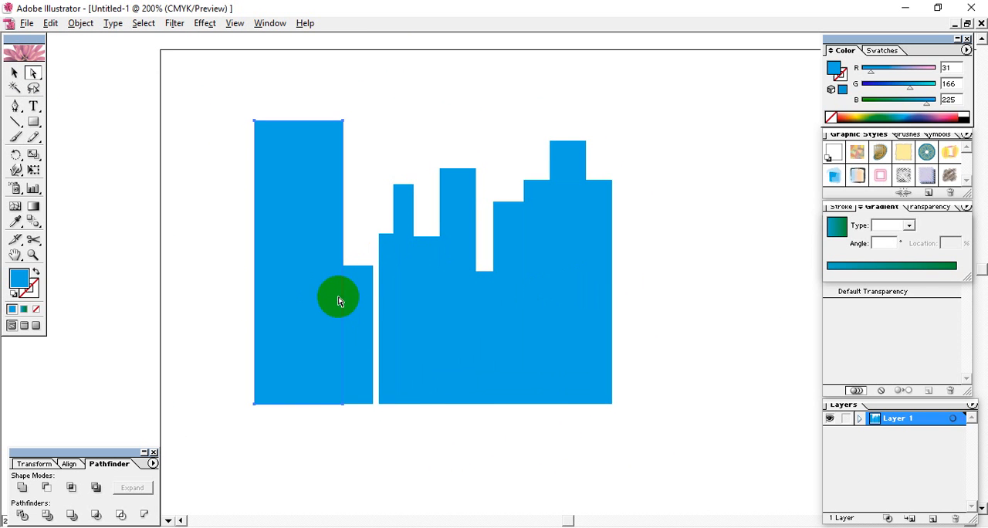
left_click(354, 300)
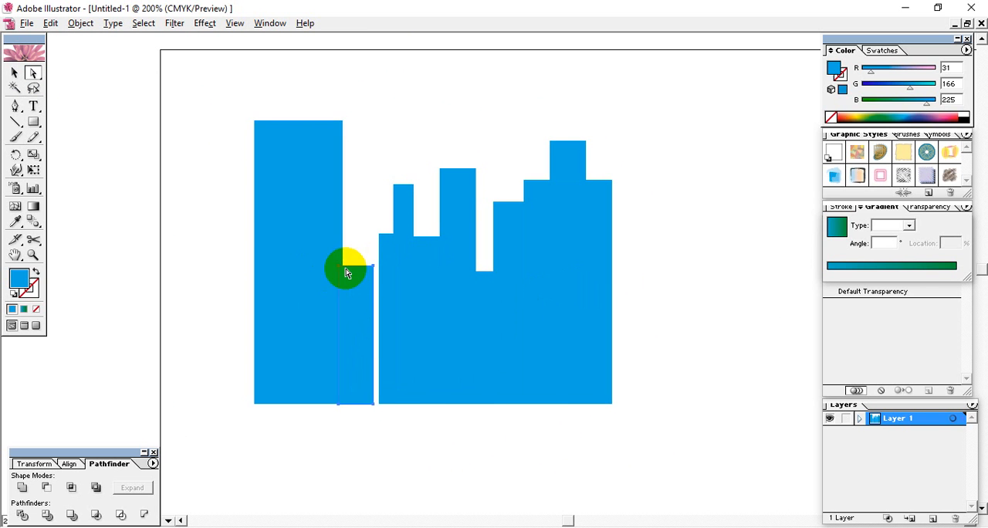
left_click(289, 285)
Step: Select all the trimmed bars and move them up and left, partly past the artboard's left edge
left_click(14, 72)
left_click_drag(200, 50, 645, 417)
left_click_drag(568, 345, 395, 318)
left_click(607, 357)
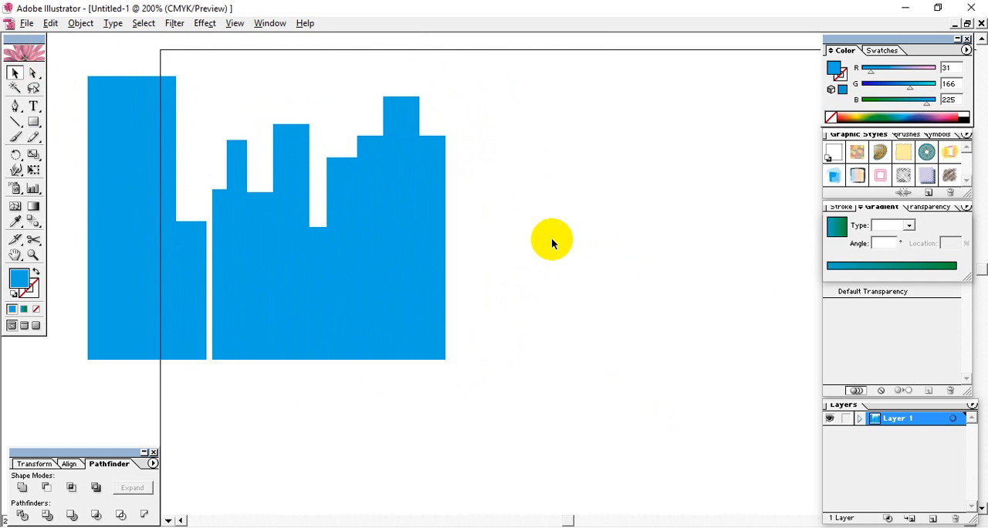
key("space")
left_click_drag(602, 278, 374, 282)
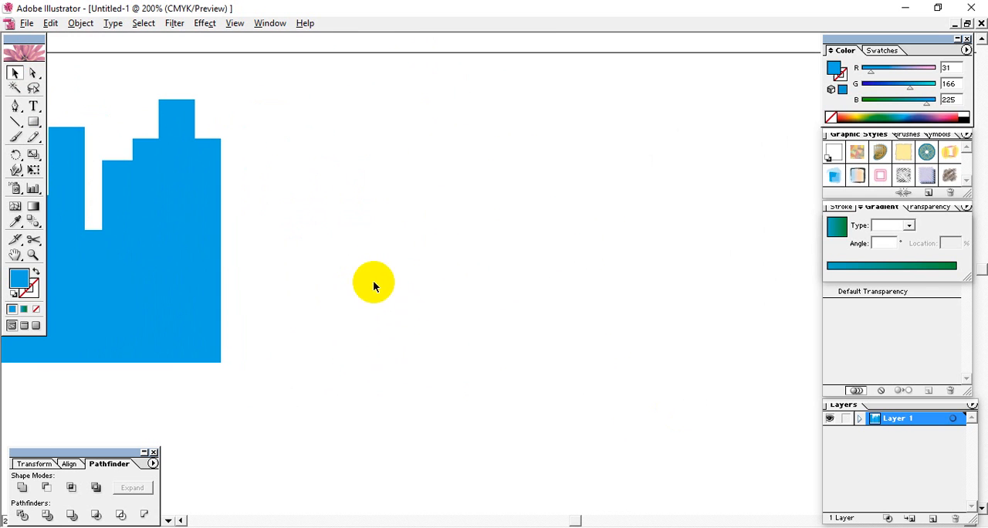
left_click(15, 106)
left_click(366, 388)
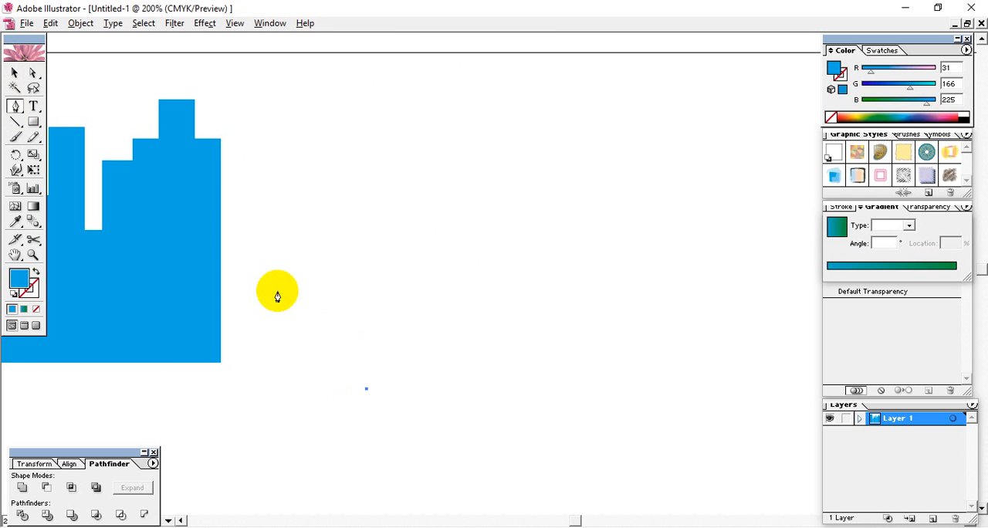
left_click(413, 184)
left_click_drag(453, 167, 528, 91)
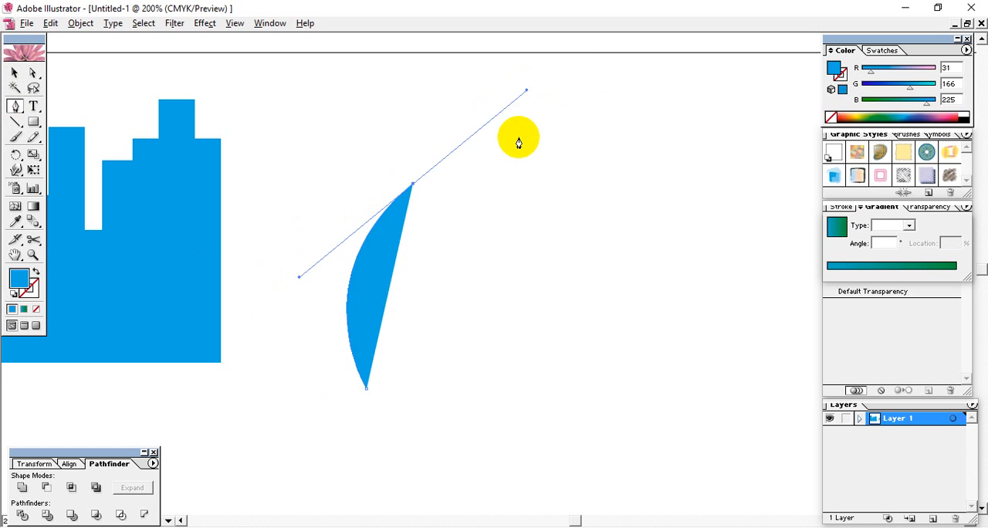
key("Delete")
key("Delete")
Step: Draw an open wavy path in the empty area beside the bars with the Pen tool, with blue stroke and no fill
left_click(319, 247)
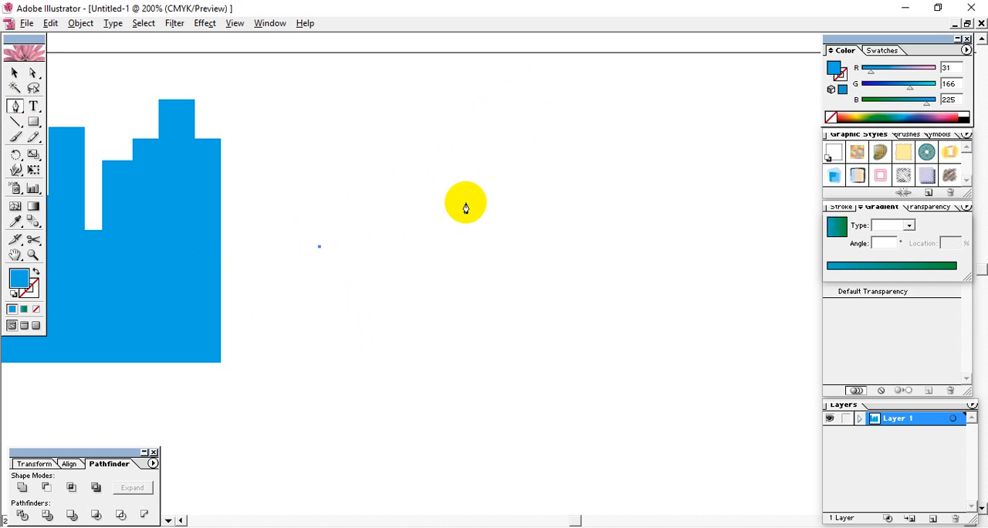
left_click_drag(430, 220, 514, 258)
left_click_drag(704, 189, 724, 166)
left_click(15, 73)
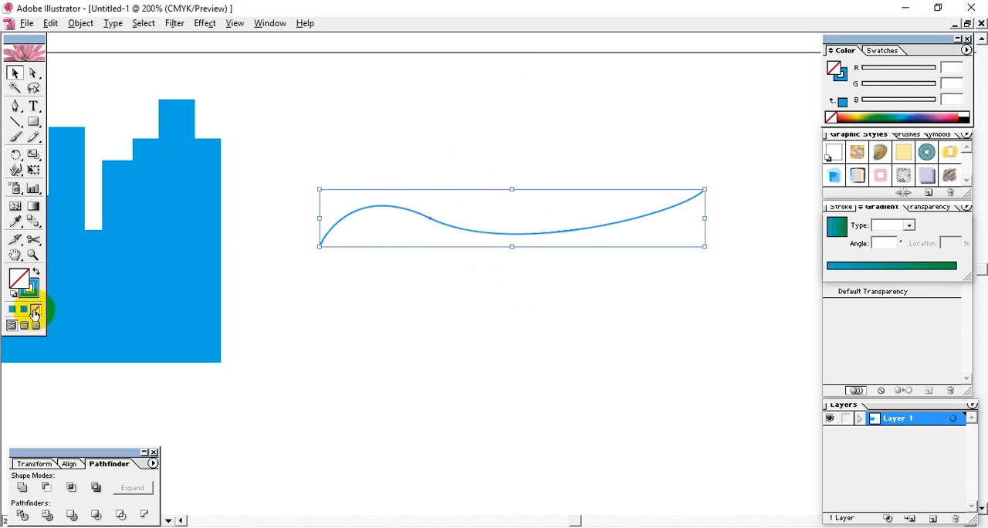
left_click(116, 320)
Step: Select the wavy line and place a duplicate of it a short distance straight below
left_click(459, 229)
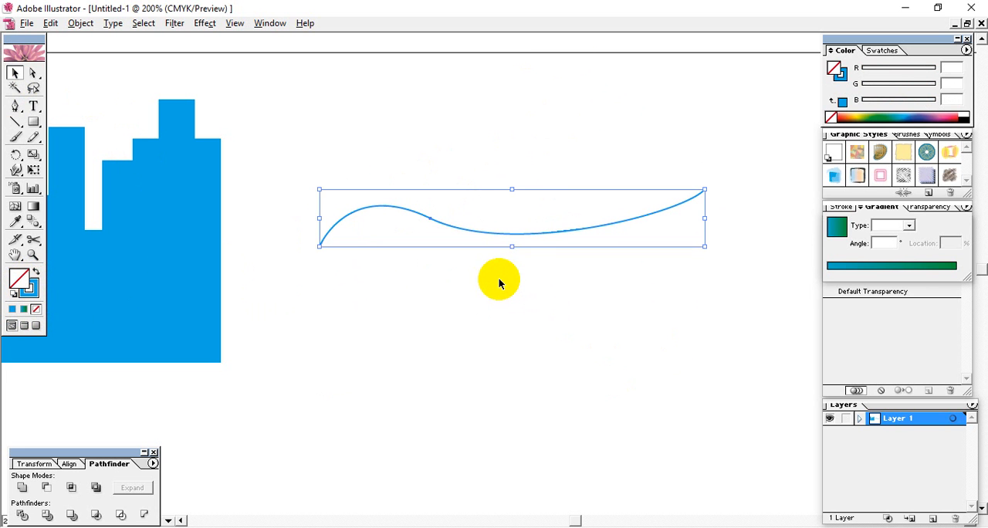
left_click(545, 231)
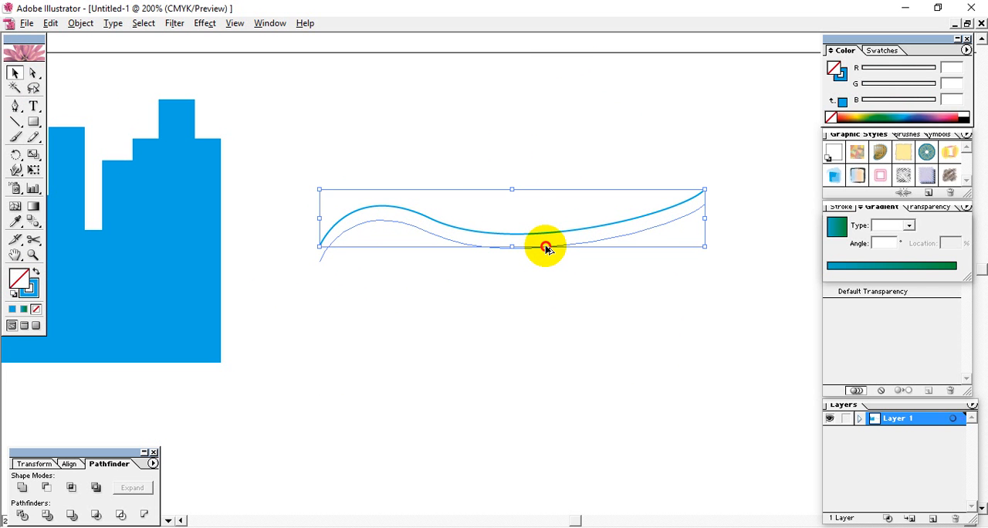
left_click_drag(546, 251, 546, 250)
Step: Select the right end points of both wavy lines and average them on both axes so they meet at one point
key("ctrl+plus")
key("ctrl+plus")
key("ctrl+plus")
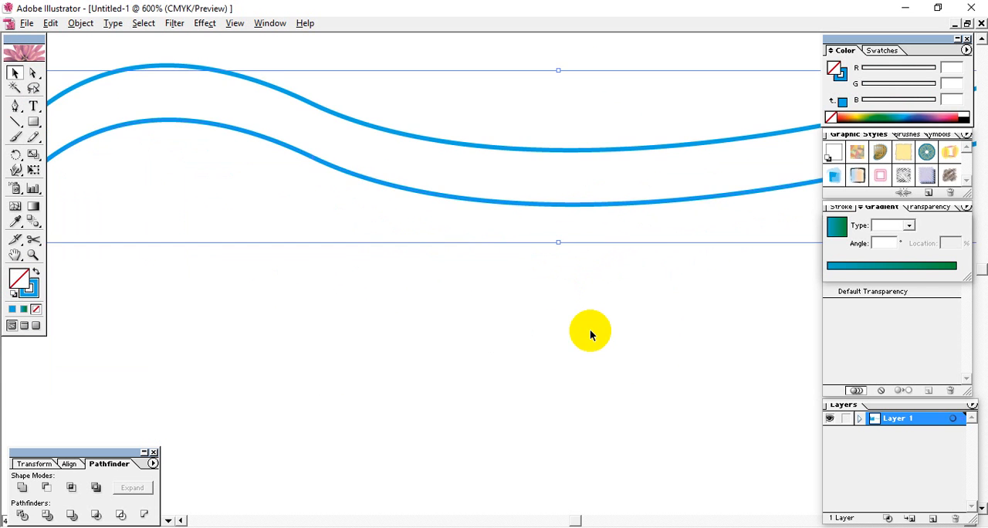
key("space")
left_click_drag(656, 319, 388, 415)
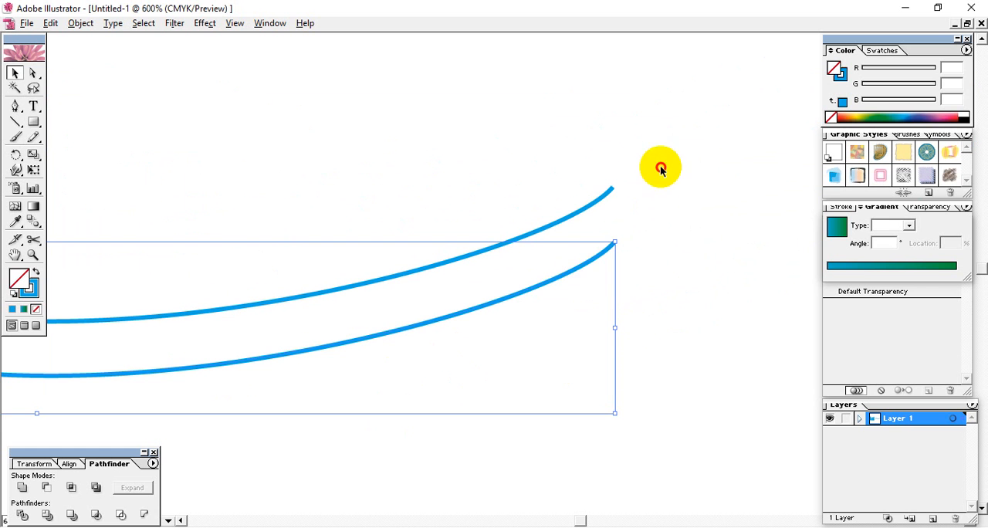
left_click(33, 73)
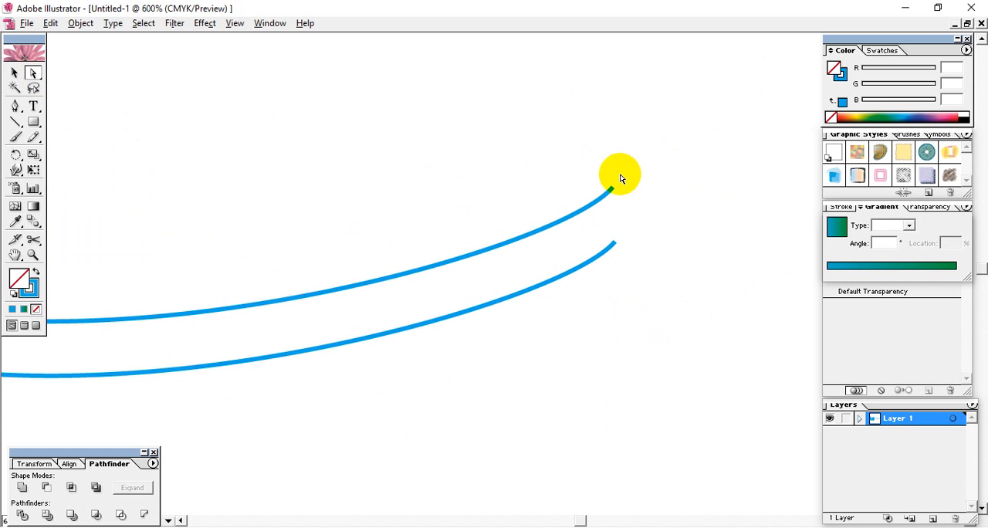
left_click(603, 289)
left_click(59, 27)
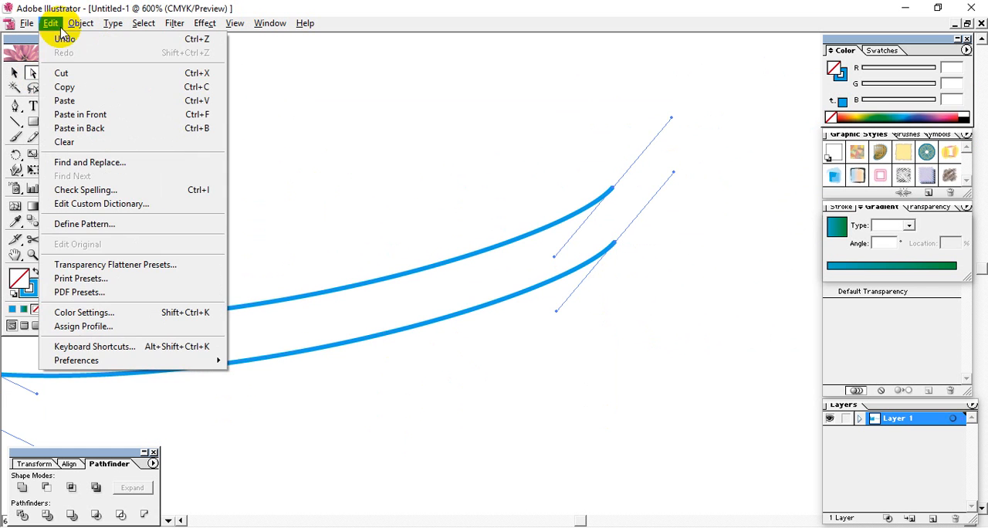
mouse_move(79, 23)
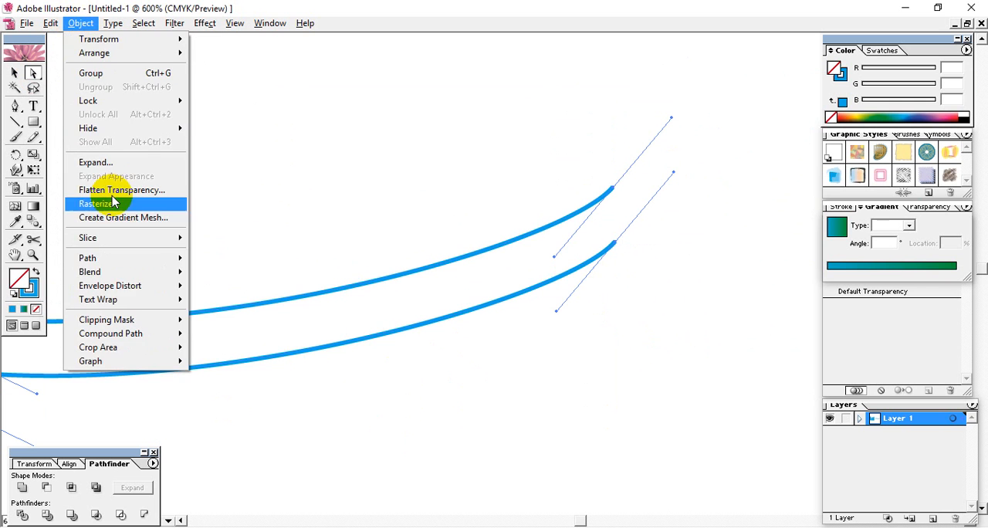
mouse_move(126, 258)
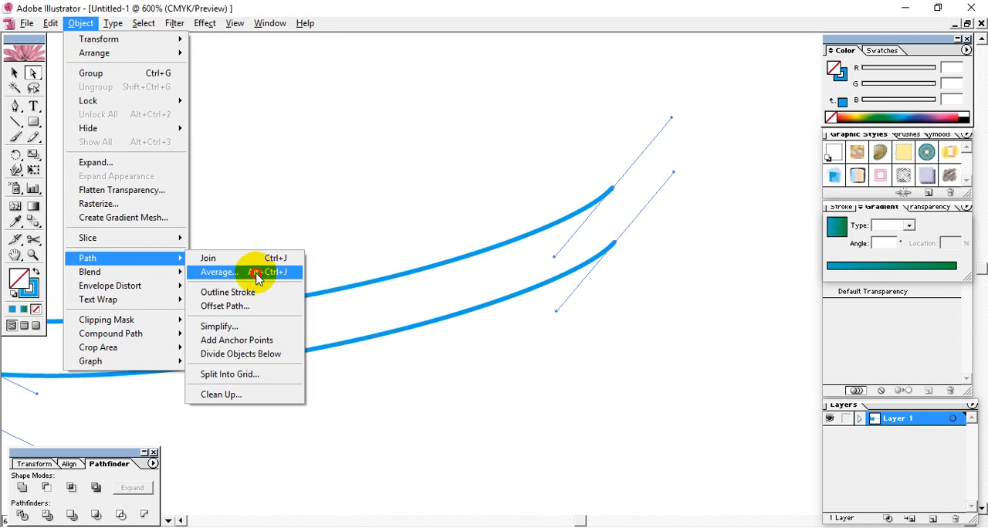
left_click(266, 272)
left_click_drag(506, 219, 437, 176)
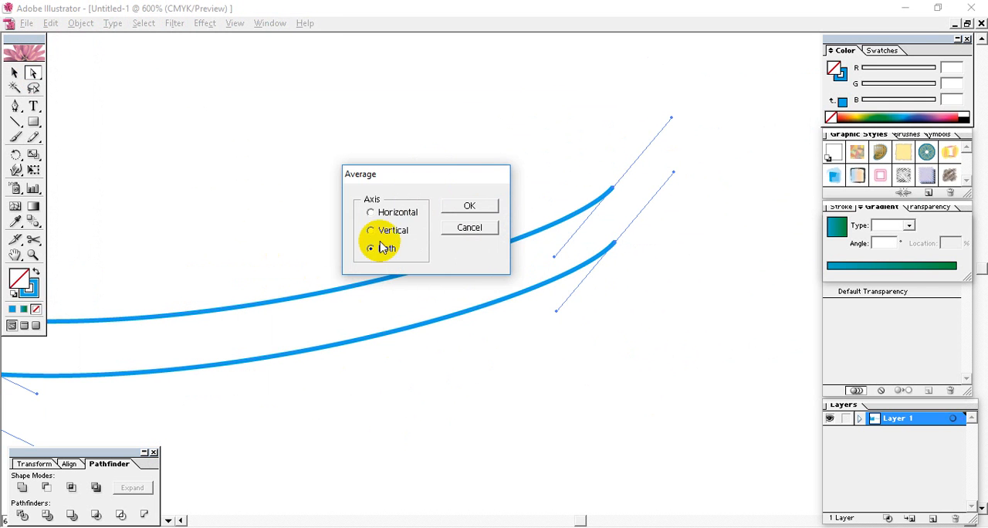
left_click(471, 206)
left_click(654, 300)
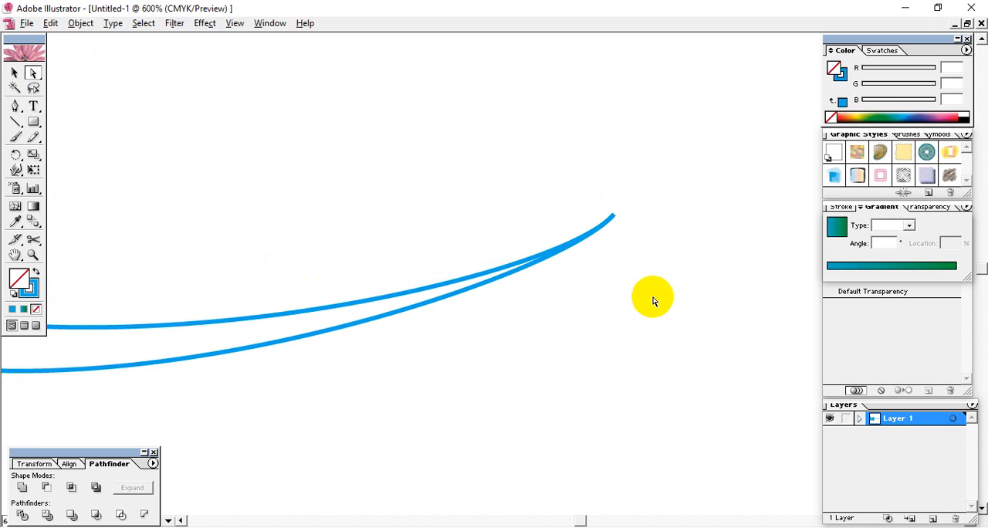
Step: Select the left end points of both wavy lines and average them to a single point
key("space")
left_click_drag(341, 341, 695, 279)
left_click_drag(309, 343, 765, 293)
left_click_drag(509, 307, 618, 329)
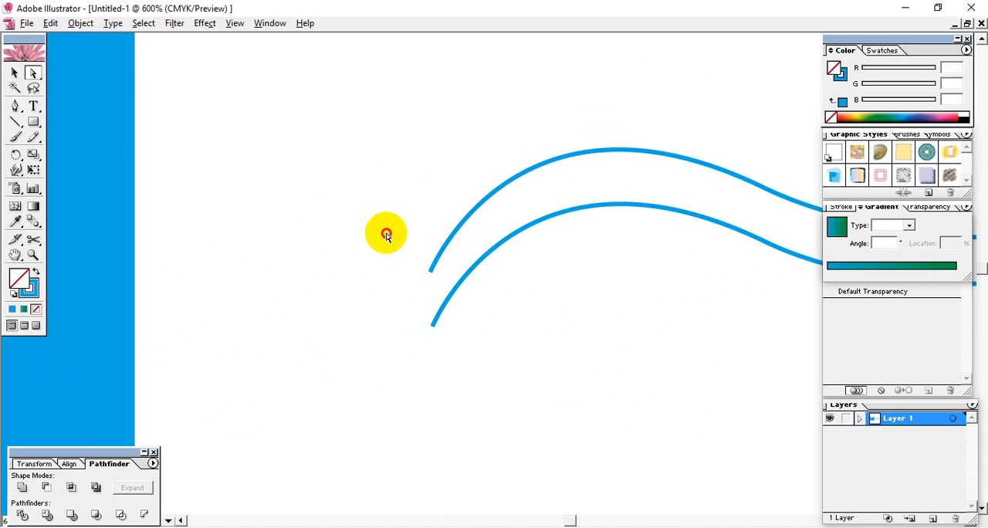
left_click_drag(387, 233, 451, 367)
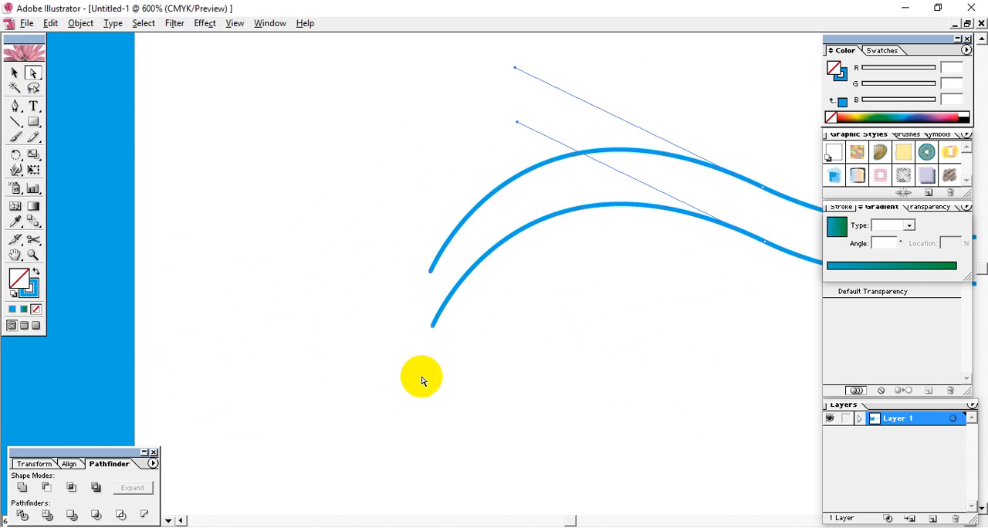
left_click(84, 23)
mouse_move(150, 258)
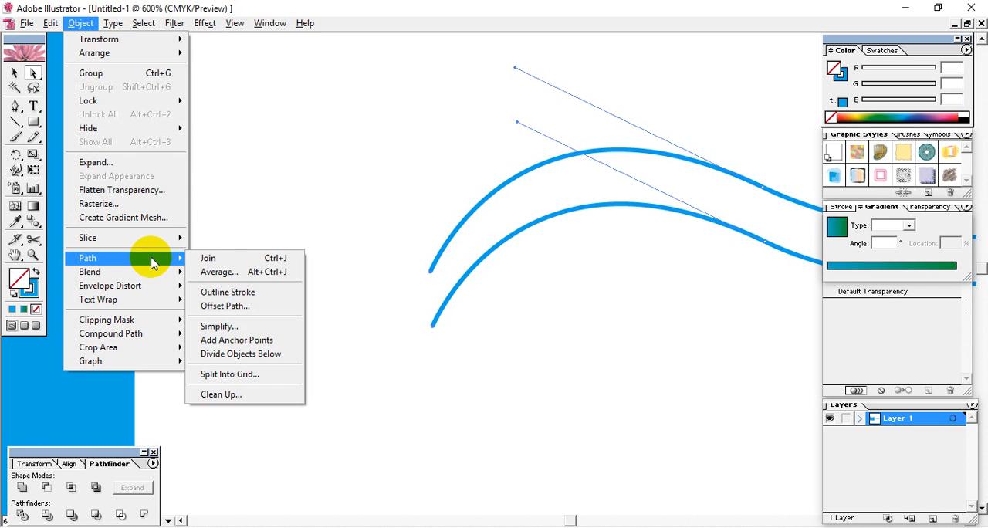
left_click(226, 279)
left_click(536, 249)
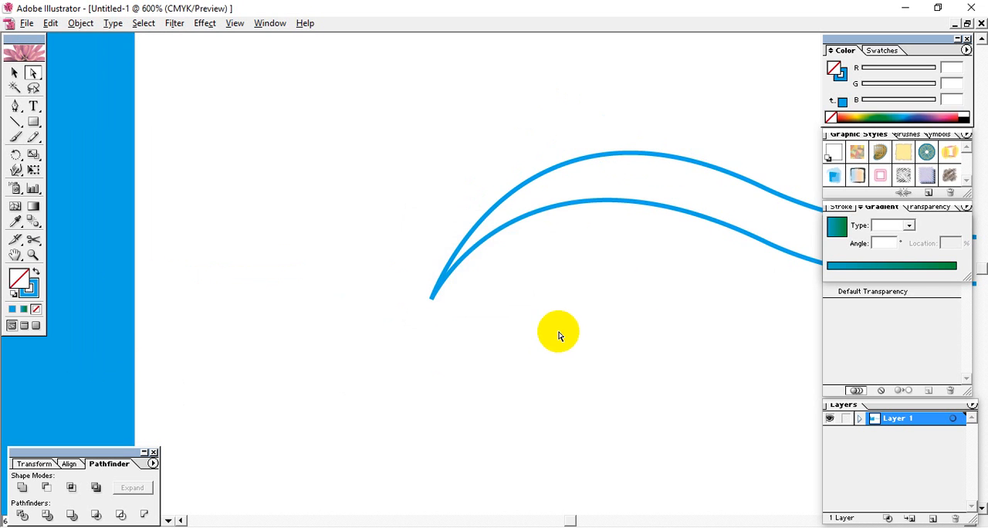
Step: Pull the lower curve away near the right tip to test whether the two lines are joined, and undo the change
left_click_drag(643, 297, 163, 278)
left_click_drag(729, 333, 312, 300)
left_click_drag(556, 221, 571, 287)
left_click_drag(722, 133, 673, 221)
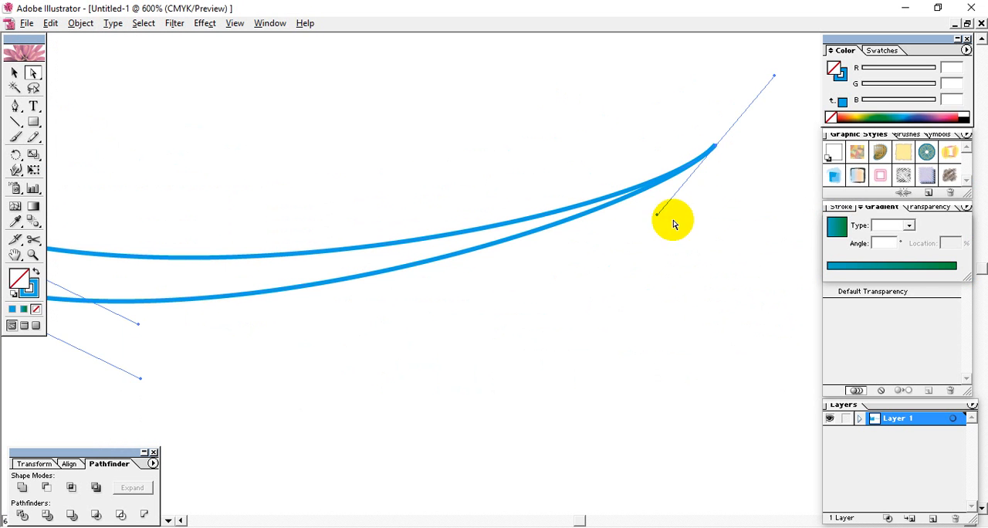
left_click(611, 258)
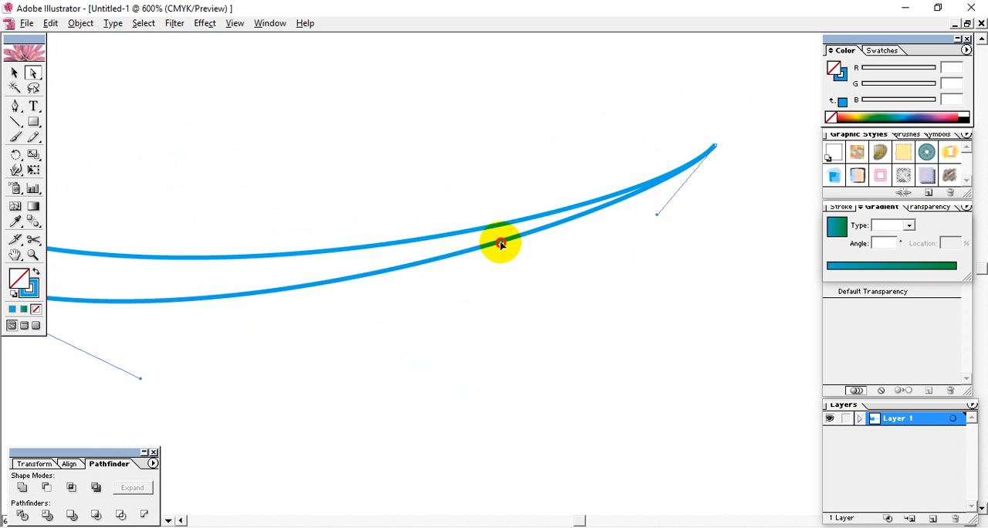
left_click_drag(501, 244, 513, 274)
key("ctrl+z")
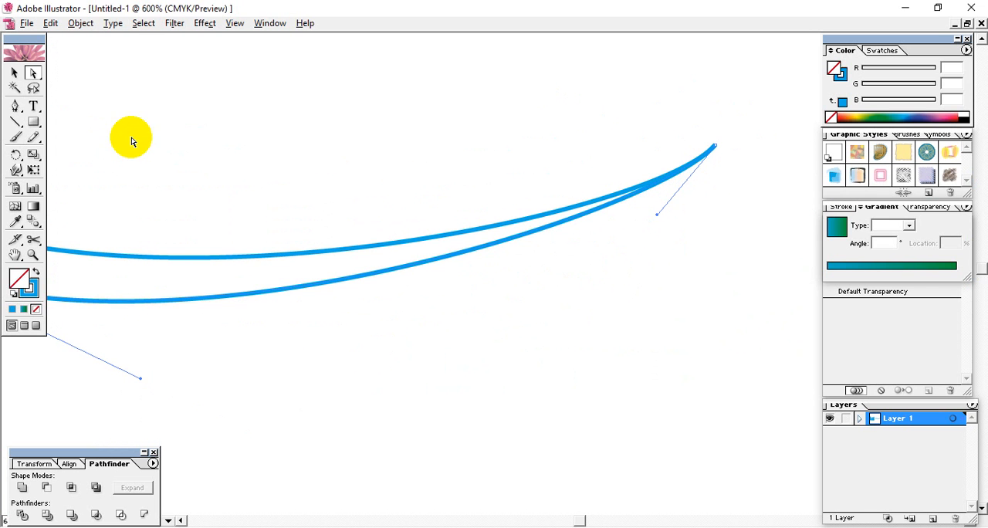
left_click(15, 73)
left_click(349, 337)
left_click_drag(366, 368, 292, 311)
key("ctrl+z")
left_click(703, 133)
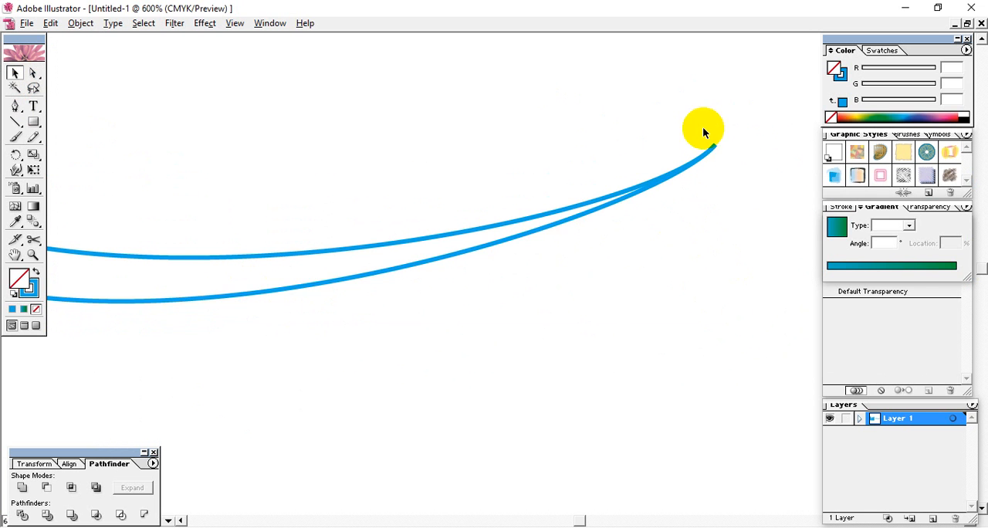
Step: Select the overlapping end points at the right tip and join them as a corner point
key("ctrl+plus")
key("ctrl+plus")
key("ctrl+plus")
key("space")
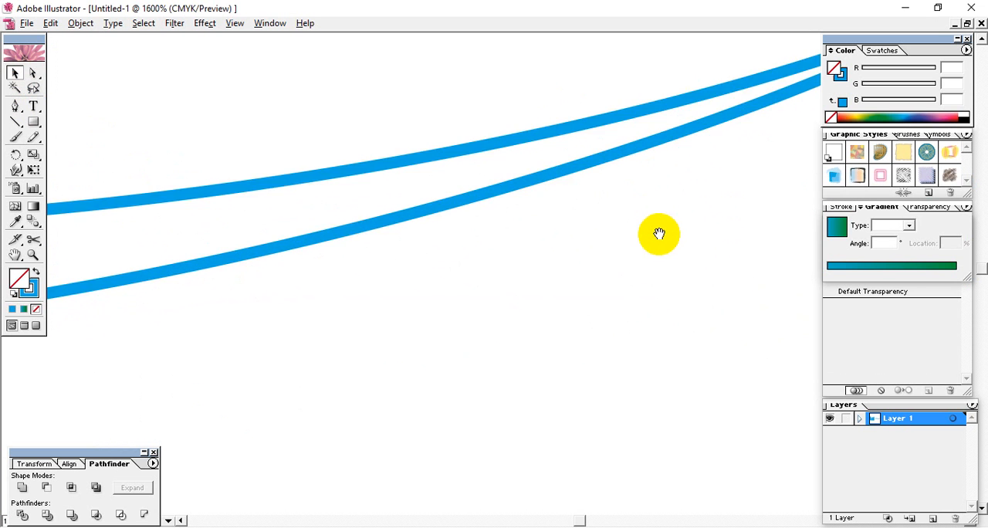
left_click_drag(660, 234, 581, 347)
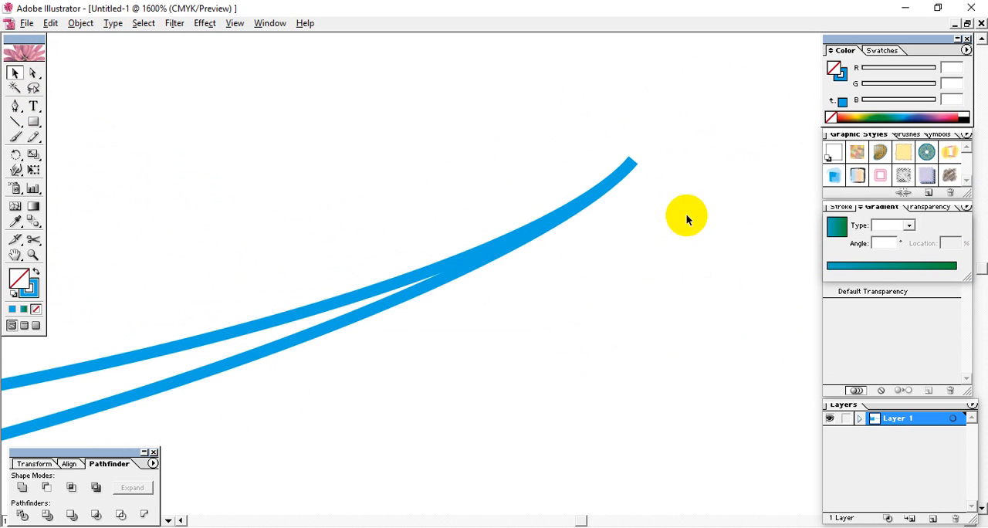
left_click(628, 169)
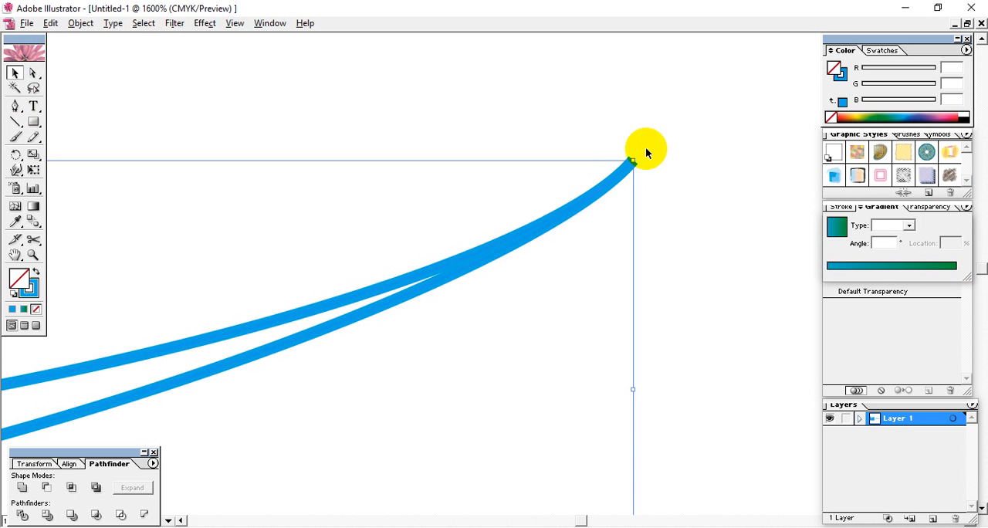
left_click(668, 160)
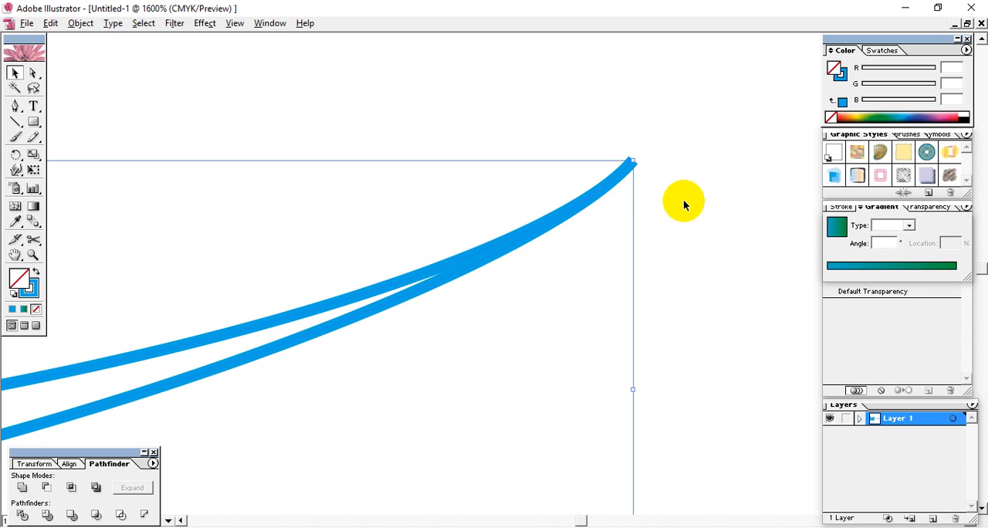
left_click(33, 73)
left_click(619, 199)
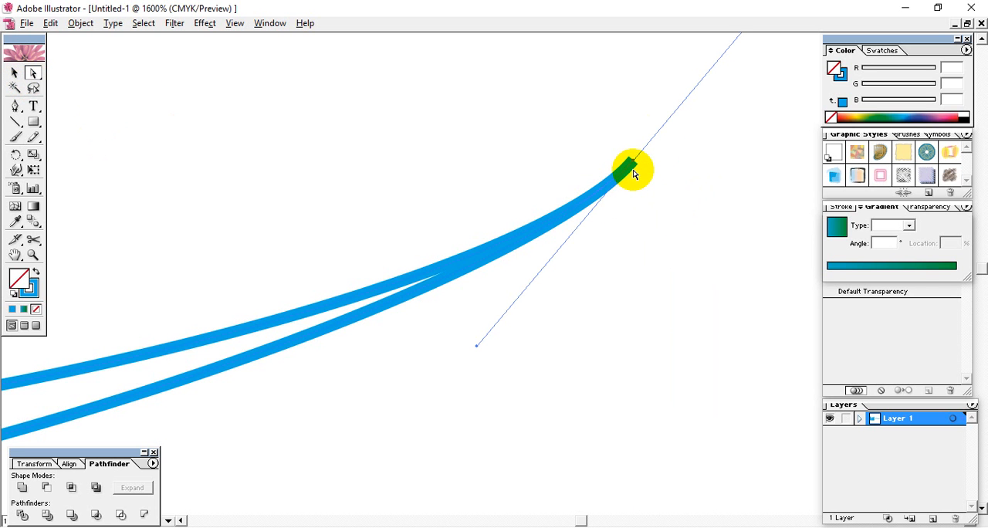
left_click(81, 23)
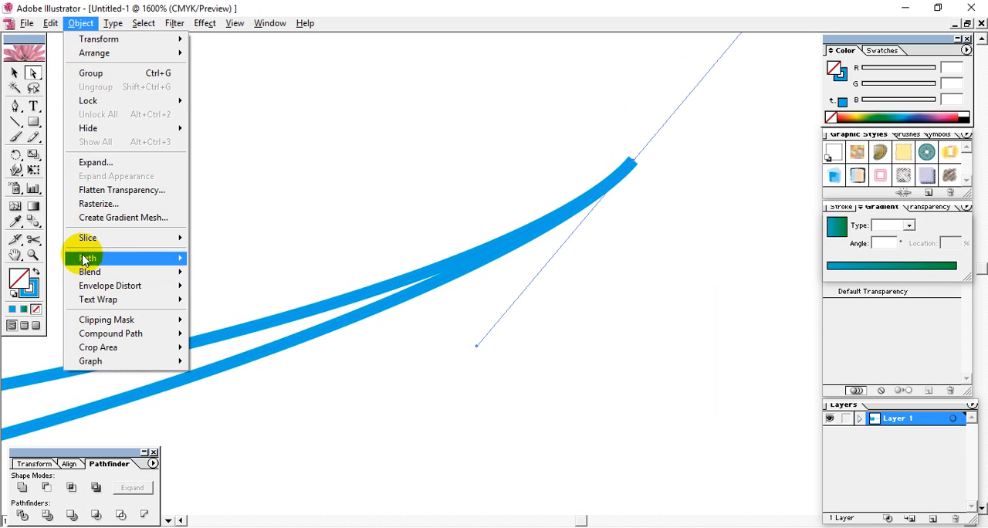
mouse_move(83, 258)
left_click(247, 260)
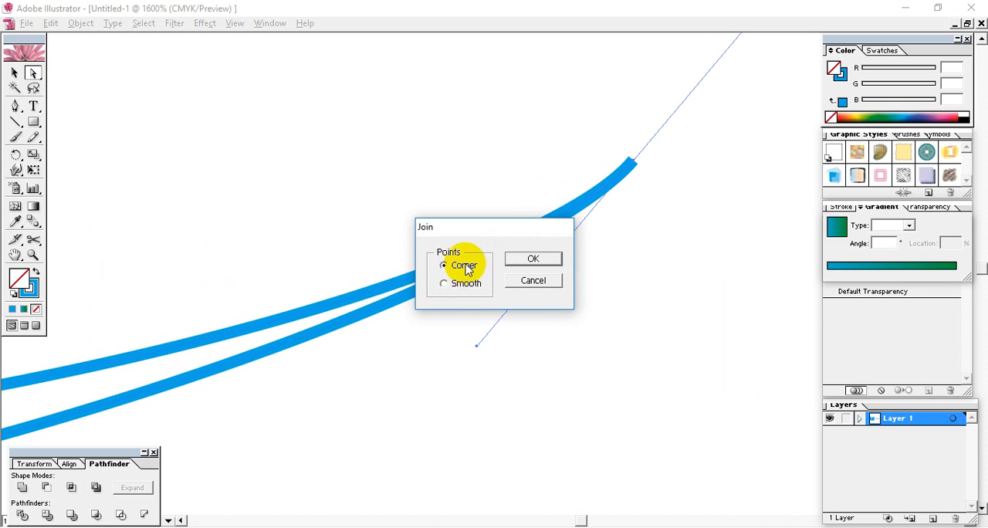
left_click(533, 258)
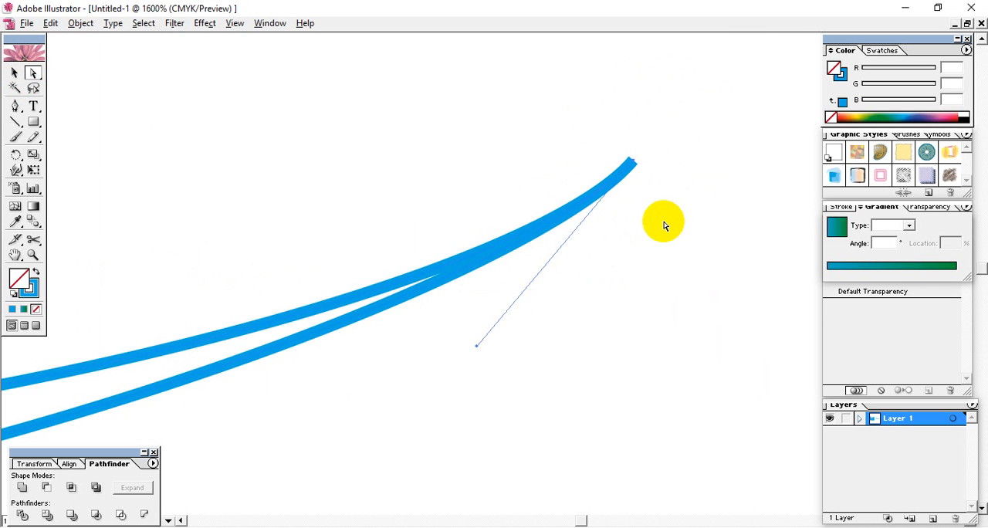
left_click(661, 193)
Step: Select the overlapping end points at the left tip and join them to close the shape
left_click_drag(660, 152, 534, 264)
left_click_drag(302, 332, 757, 258)
left_click_drag(340, 339, 703, 137)
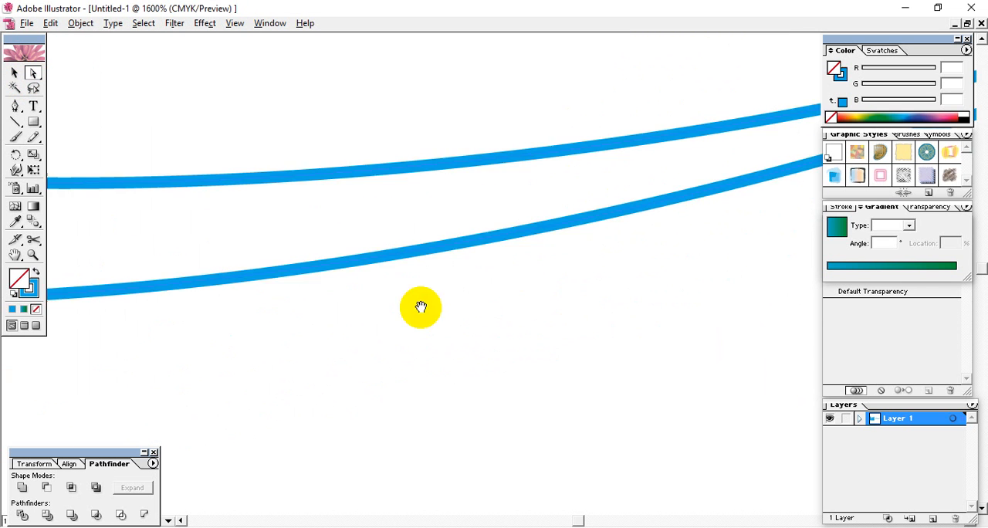
left_click_drag(422, 304, 820, 297)
left_click_drag(410, 293, 841, 332)
left_click_drag(286, 292, 806, 433)
left_click_drag(410, 313, 762, 351)
left_click_drag(402, 342, 635, 117)
left_click(80, 23)
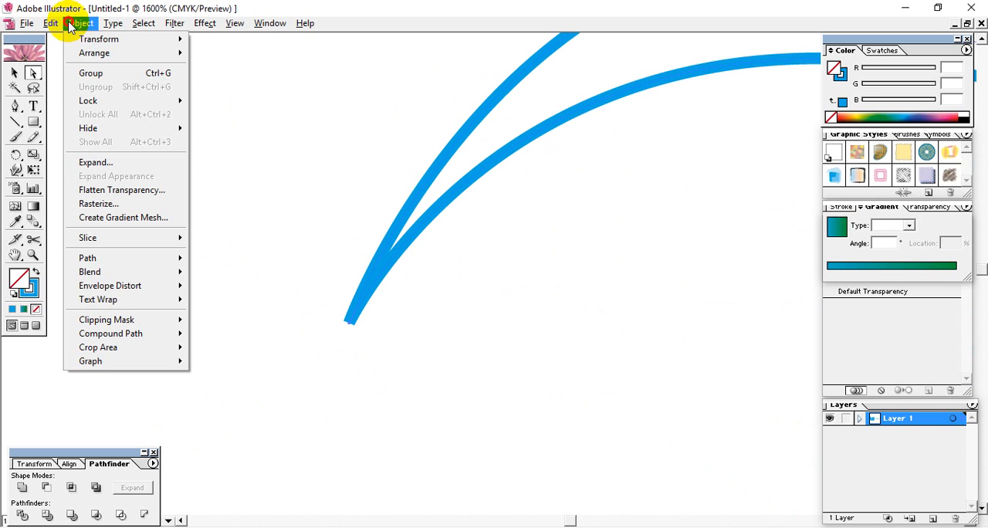
mouse_move(174, 258)
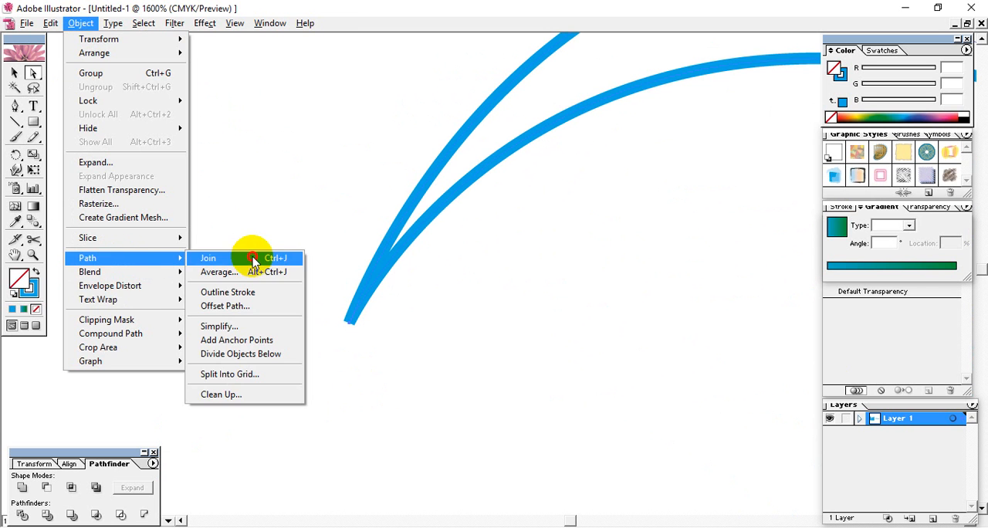
left_click(258, 259)
left_click(559, 260)
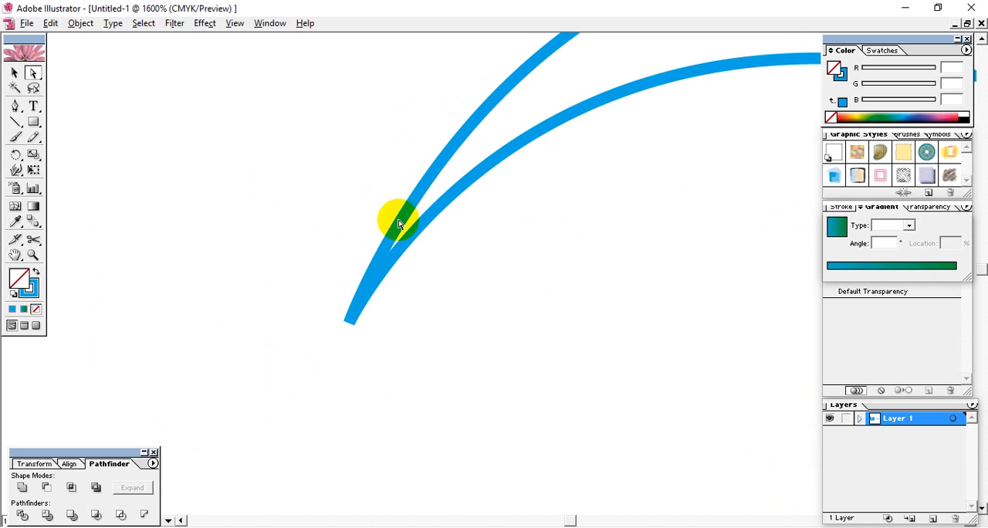
Step: Bend the upper curve outward near the left tip, and pull the right tip's point slightly up and outward
left_click_drag(401, 224, 369, 210)
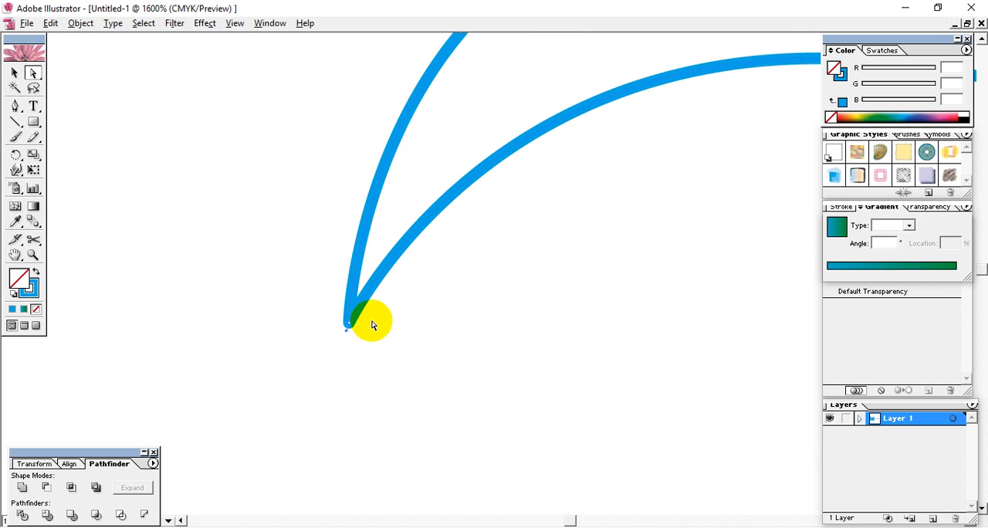
left_click_drag(552, 261, 404, 322)
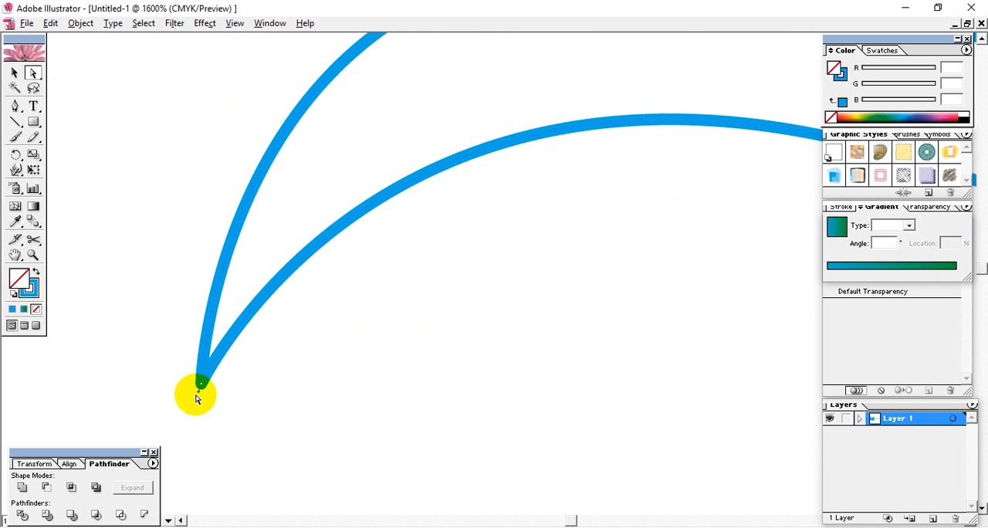
left_click_drag(556, 275, 146, 332)
left_click_drag(807, 398, 116, 309)
left_click_drag(649, 340, 81, 289)
left_click_drag(807, 232, 97, 353)
left_click_drag(813, 89, 505, 338)
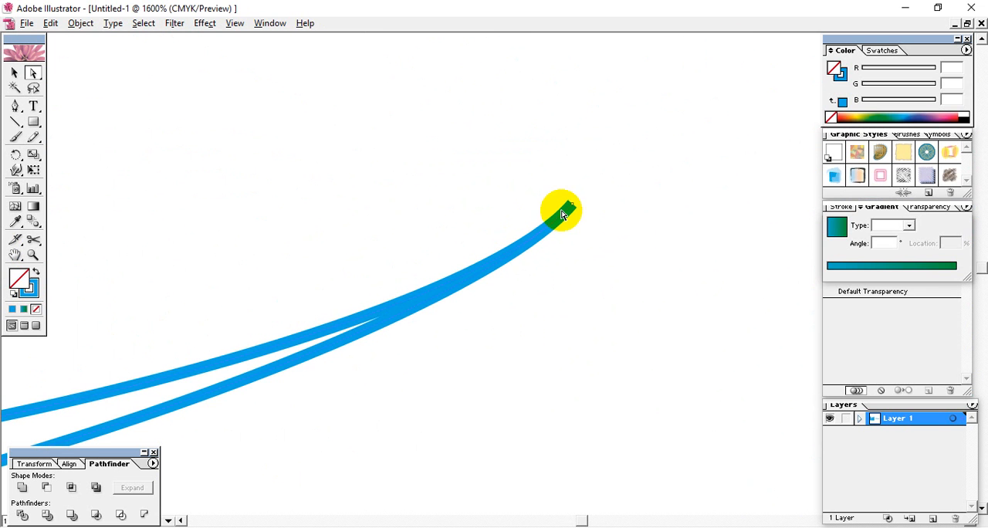
mouse_move(577, 210)
left_mouse_down()
mouse_move(598, 164)
mouse_move(595, 207)
mouse_move(570, 168)
mouse_move(601, 203)
mouse_move(622, 184)
left_mouse_up()
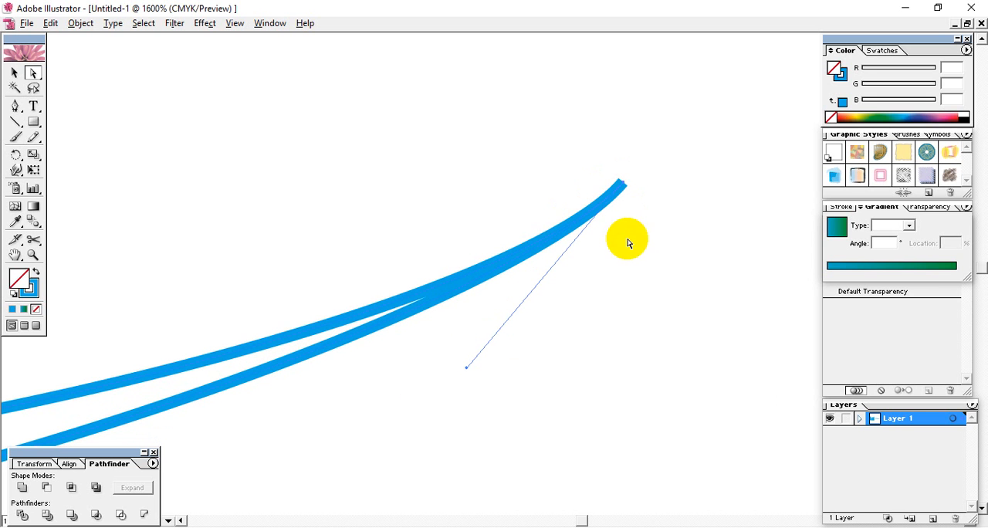
Step: Give the curved shape's stroke round caps and round joins
left_click(845, 209)
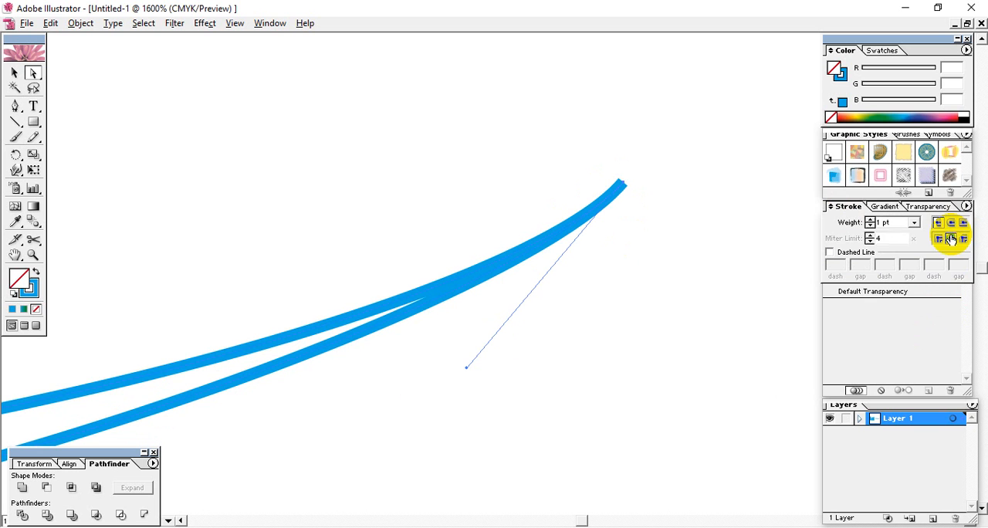
left_click(938, 239)
left_click(958, 225)
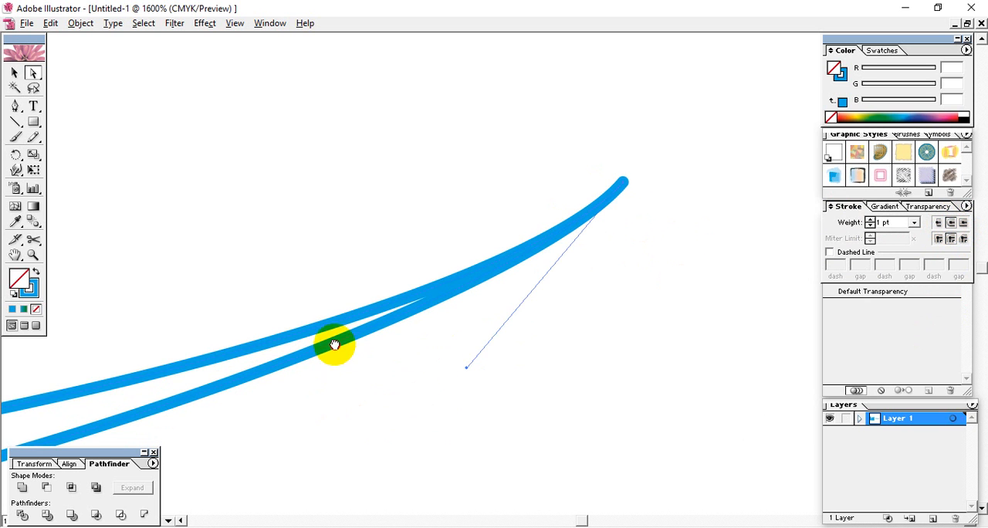
left_click_drag(334, 345, 746, 249)
key("ctrl+minus")
key("ctrl+minus")
key("ctrl+minus")
key("ctrl+minus")
key("ctrl+minus")
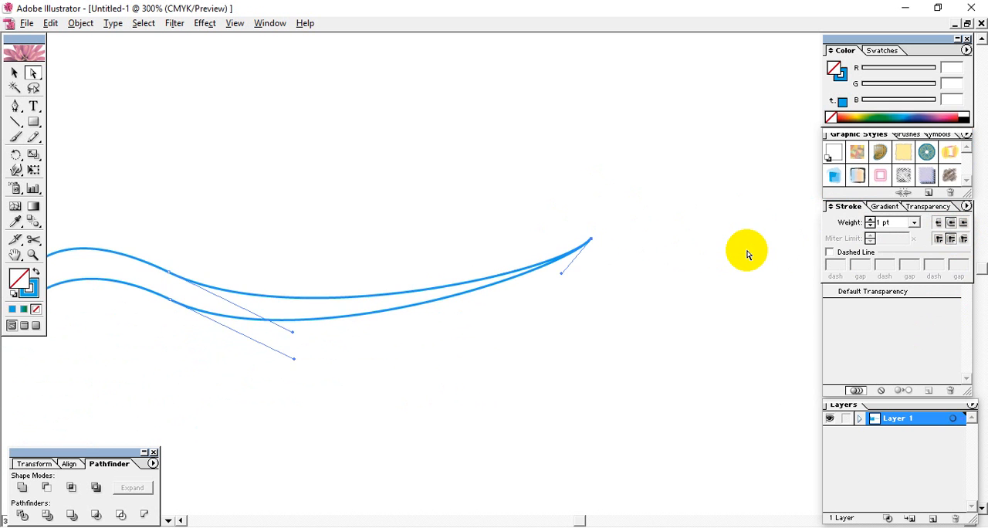
Step: Try a slight upward move of the lower curve's middle anchor point and undo it
left_click_drag(654, 300, 786, 226)
left_click(478, 318)
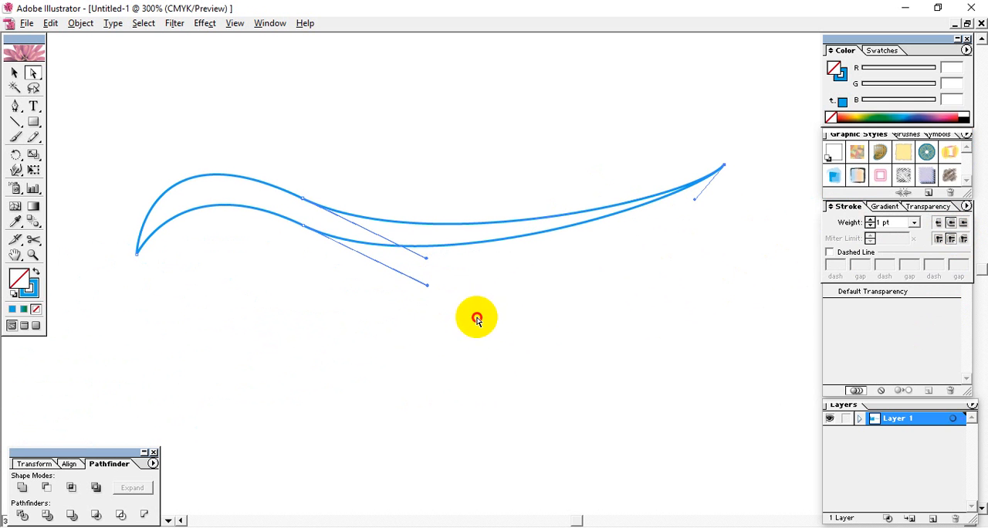
left_click(308, 236)
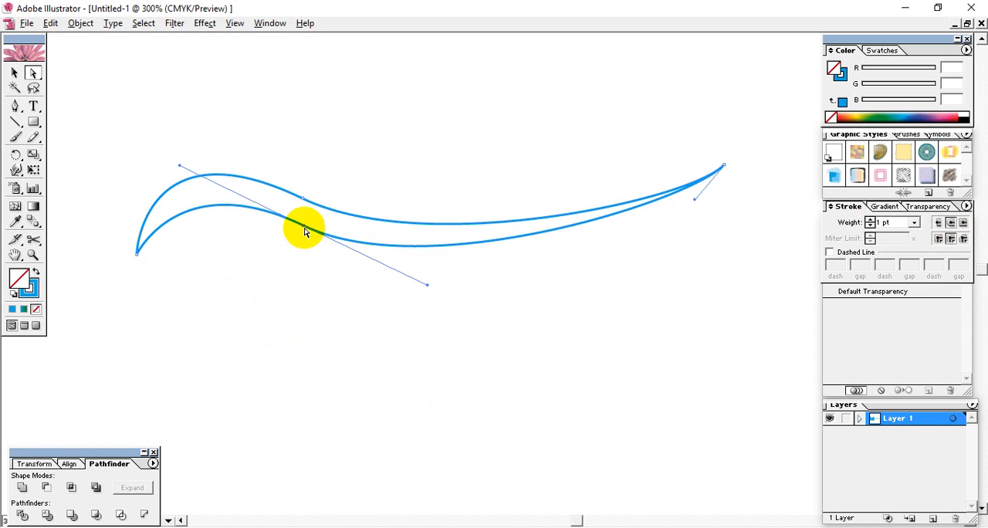
left_click_drag(305, 228, 305, 224)
key("ctrl+z")
left_click(319, 260)
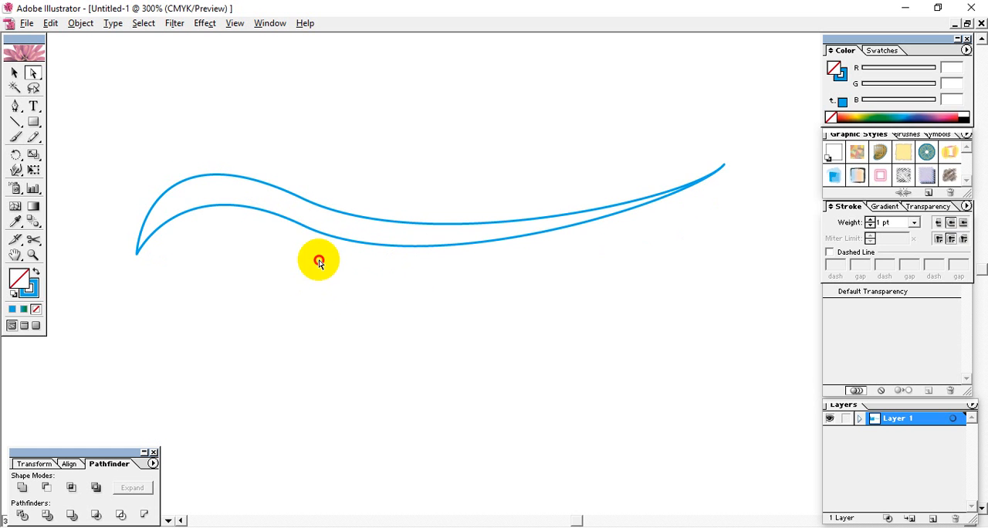
left_click(288, 222)
left_click(314, 292)
Step: Select the joined corner point at the shape's right tip and the one at its left tip to inspect both joins
left_click_drag(588, 301, 572, 358)
left_click_drag(514, 374, 543, 347)
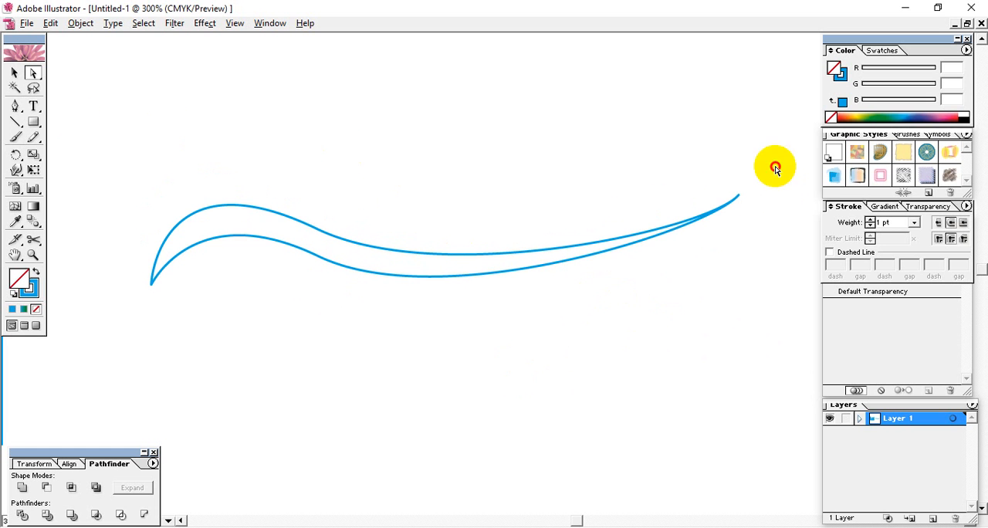
left_click_drag(776, 169, 672, 224)
left_click_drag(113, 252, 158, 308)
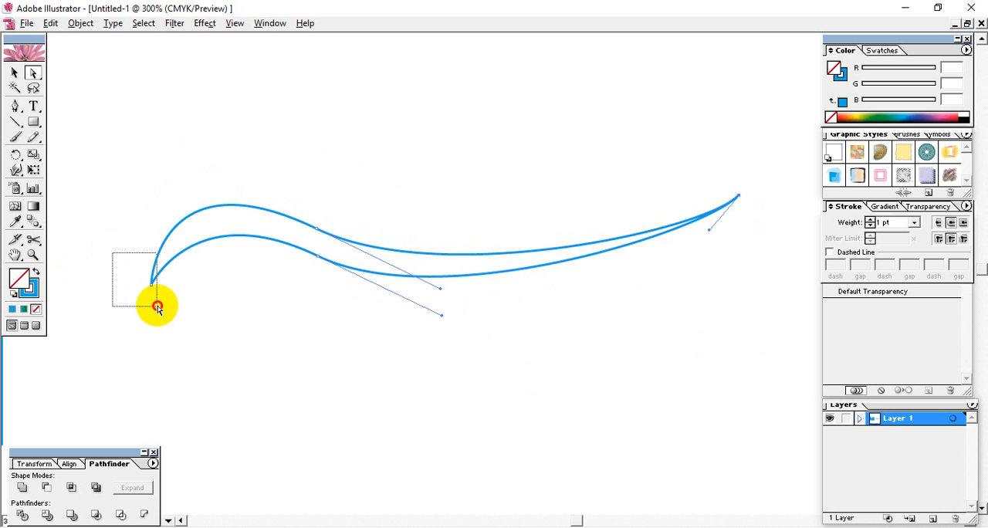
Step: Select the whole closed curved shape and delete it from the artboard
left_click(14, 72)
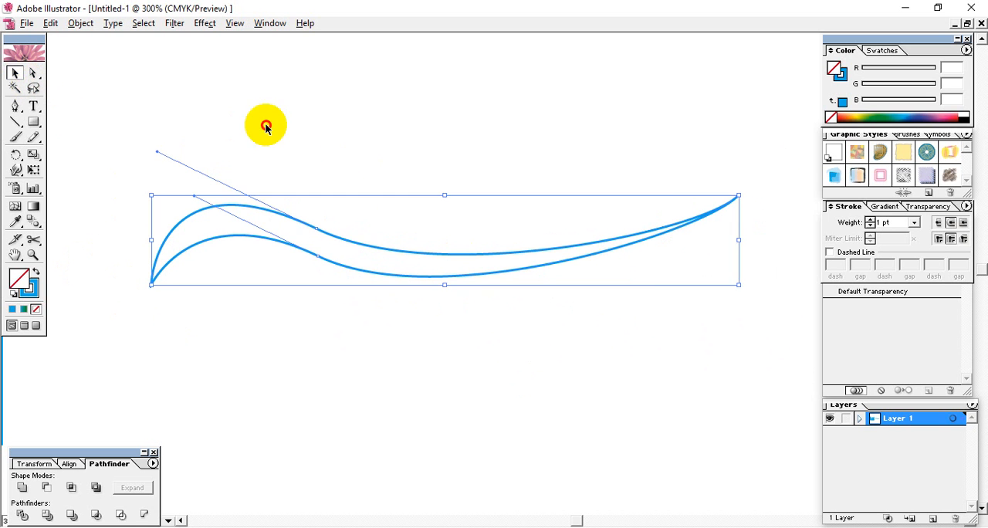
left_click_drag(296, 141, 527, 372)
key("Delete")
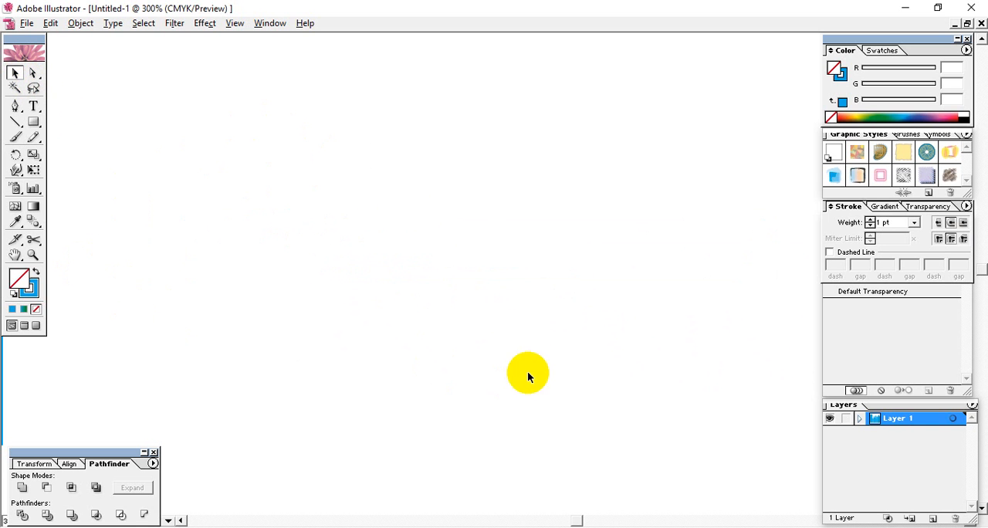